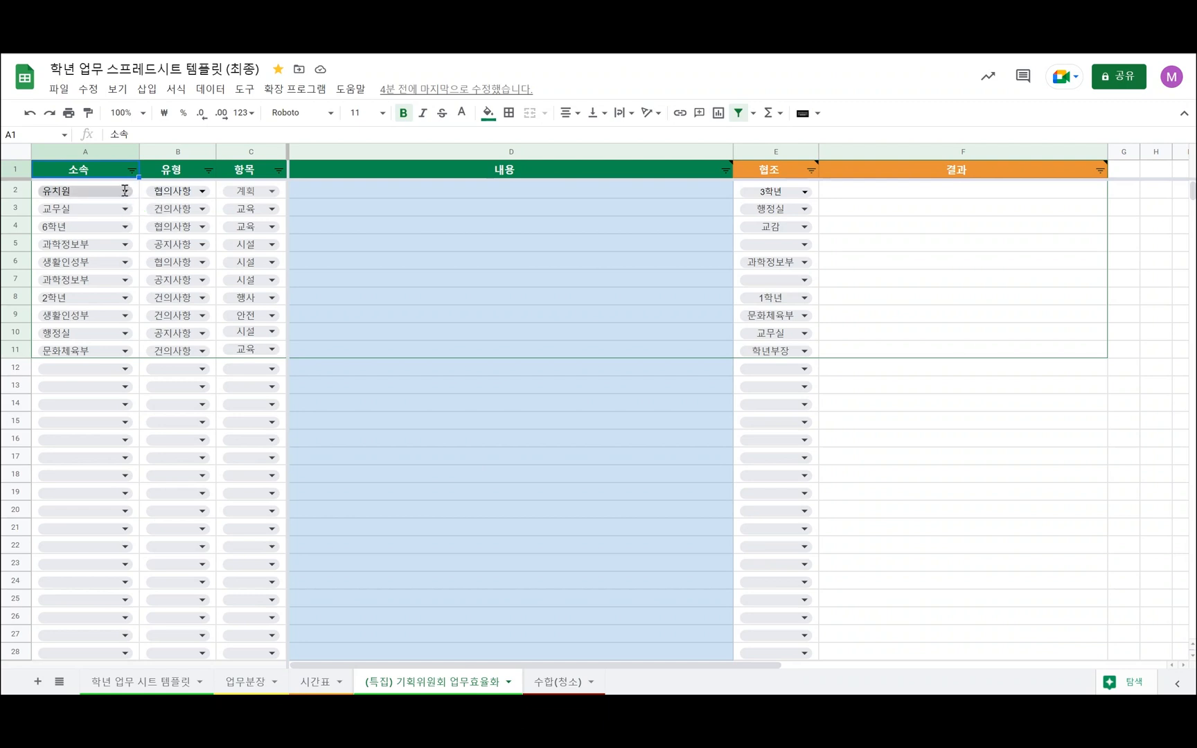
Step: Review the dropdown options for 소속, 유형 and 항목 in cells A2, B2 and C2
{"action": "left_click", "coordinate": [125, 191]}
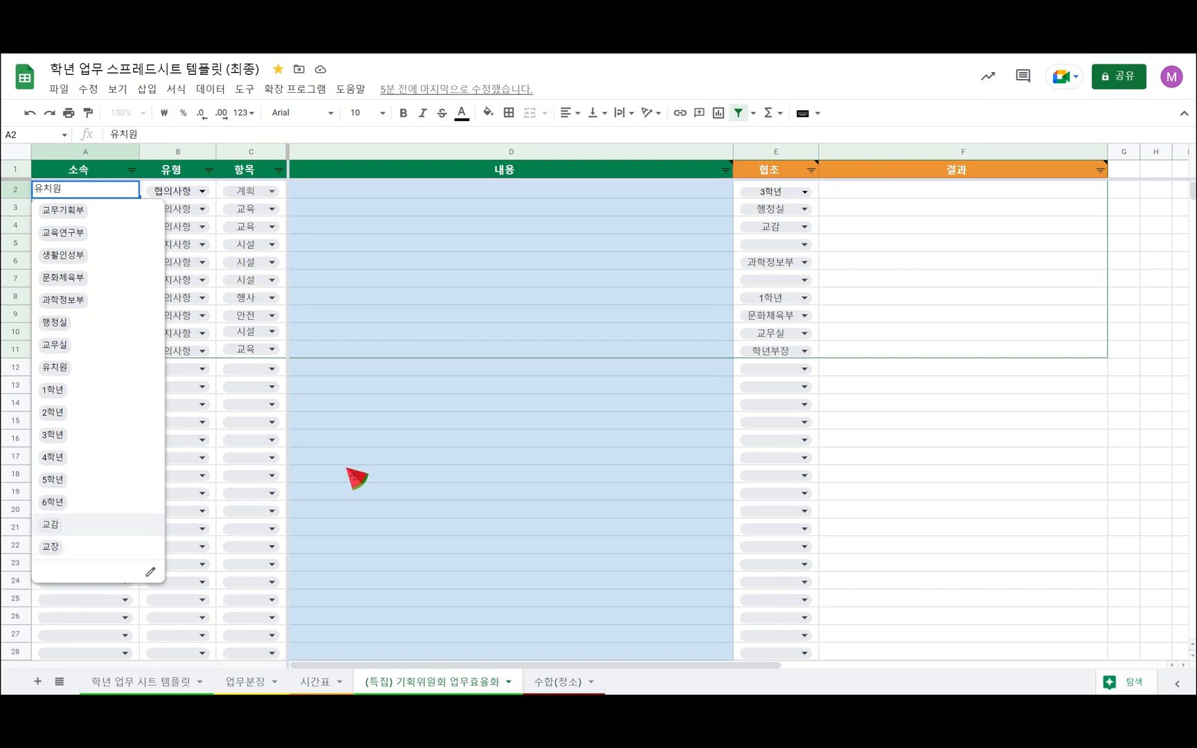
{"action": "left_click", "coordinate": [353, 476]}
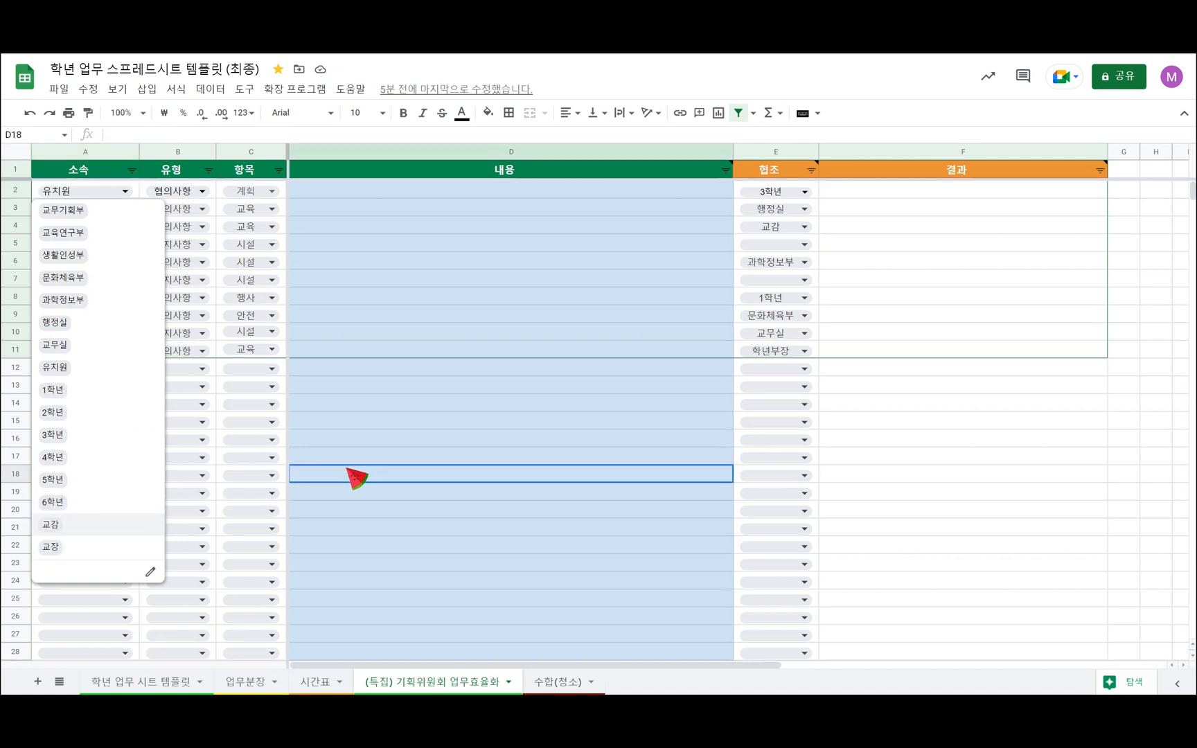
{"action": "left_click", "coordinate": [202, 192]}
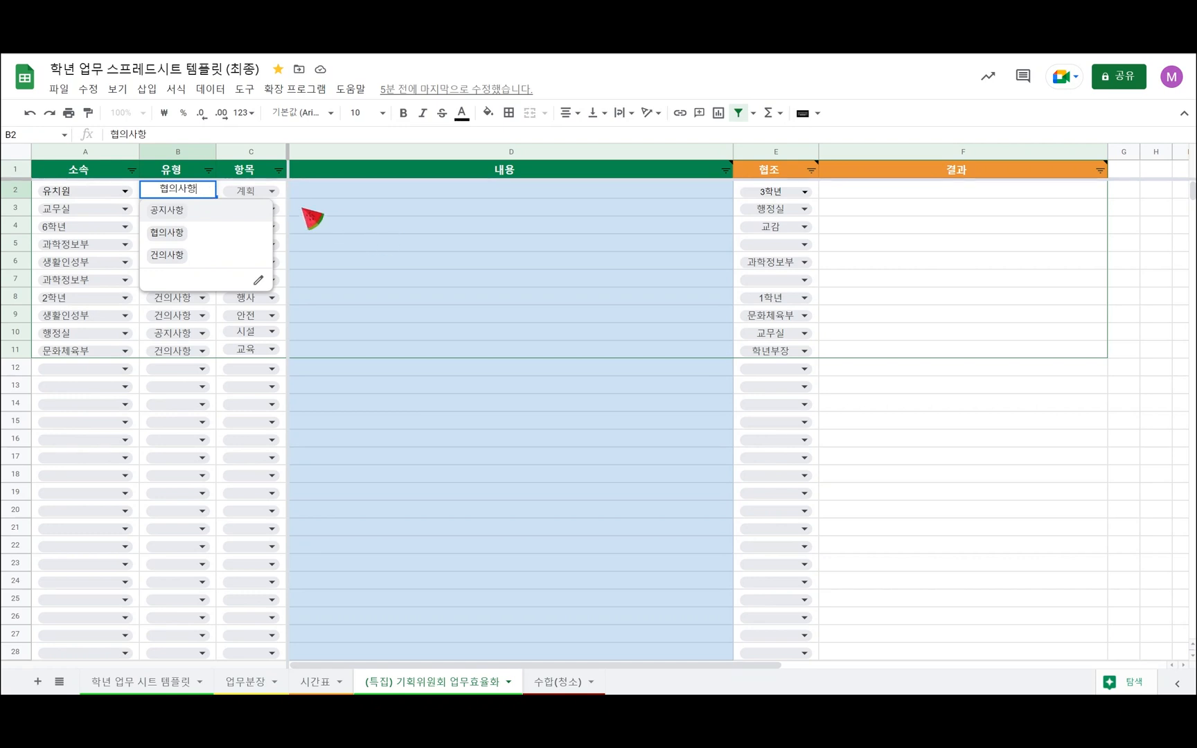
{"action": "left_click", "coordinate": [271, 191]}
{"action": "left_click", "coordinate": [272, 191]}
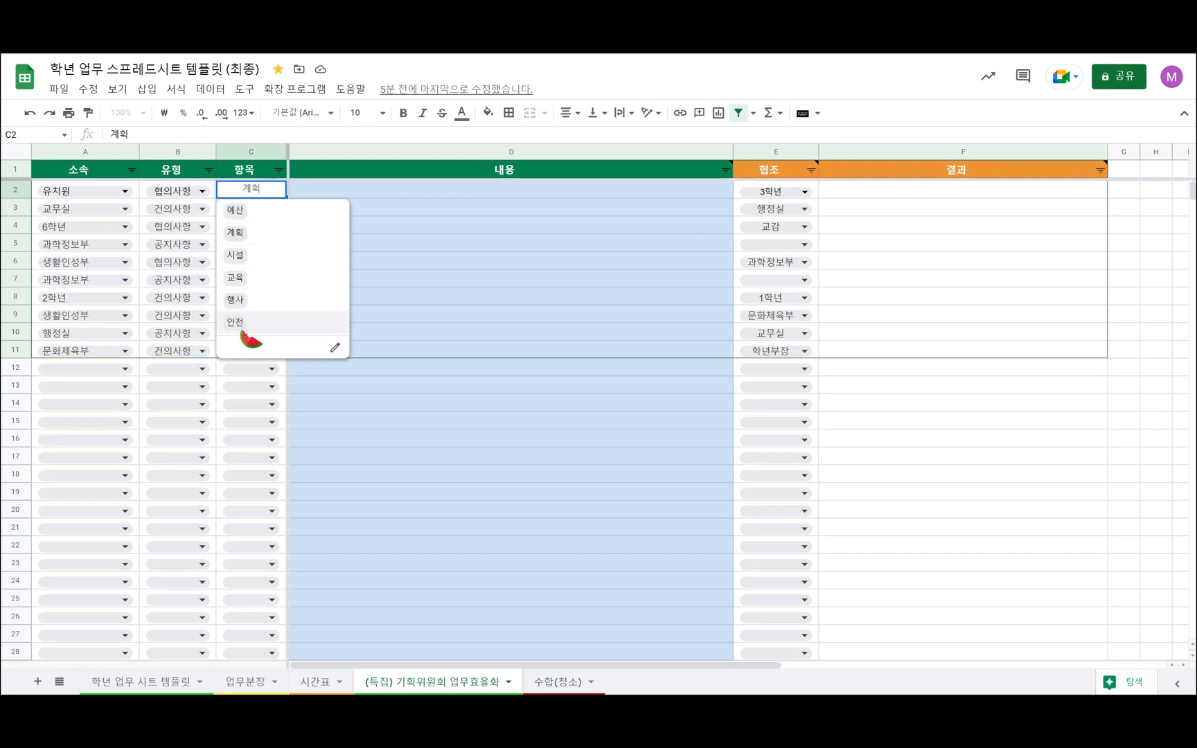
{"action": "left_click", "coordinate": [547, 337]}
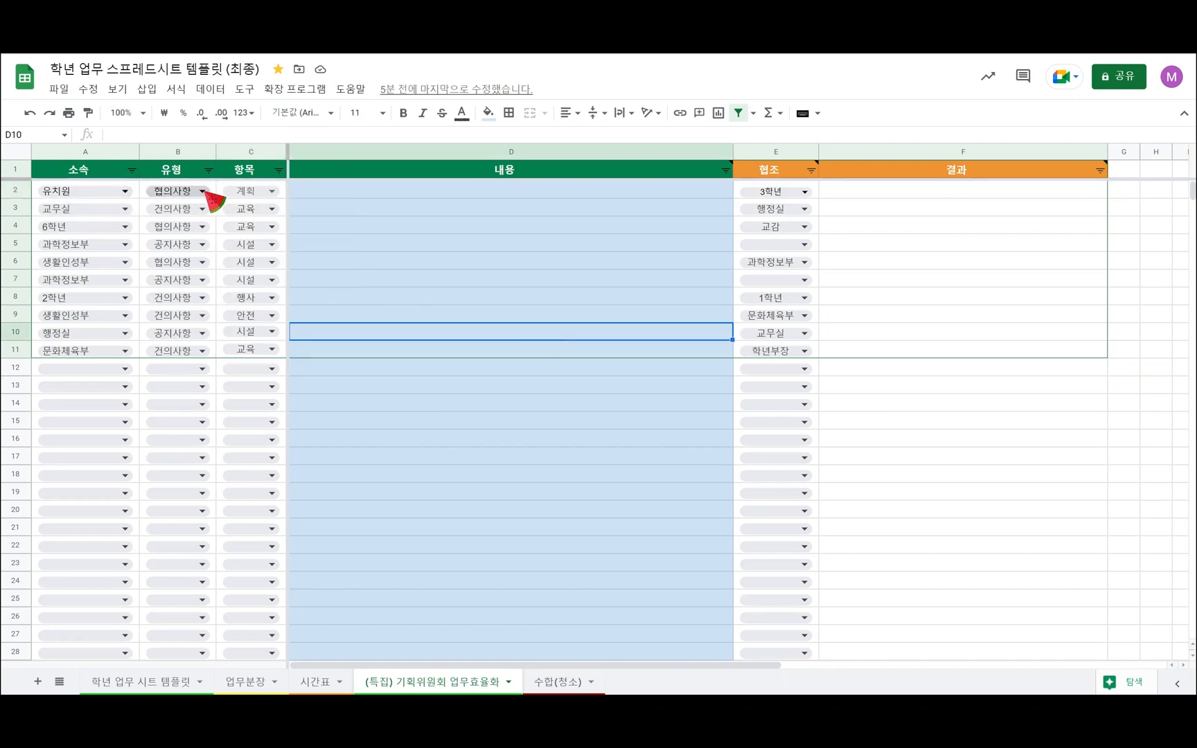
Step: Inspect the 내용 and 결과 entry cells and the 협조 dropdown options in row 2
{"action": "double_click", "coordinate": [384, 191]}
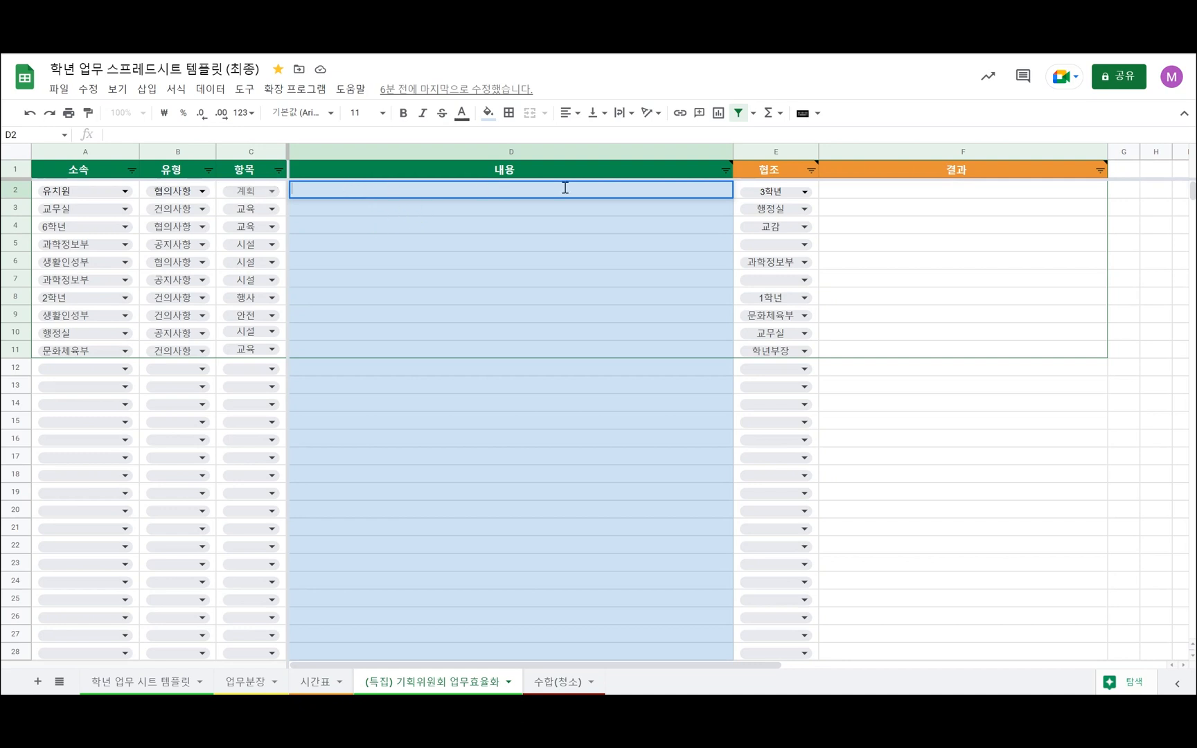
{"action": "left_click", "coordinate": [803, 194]}
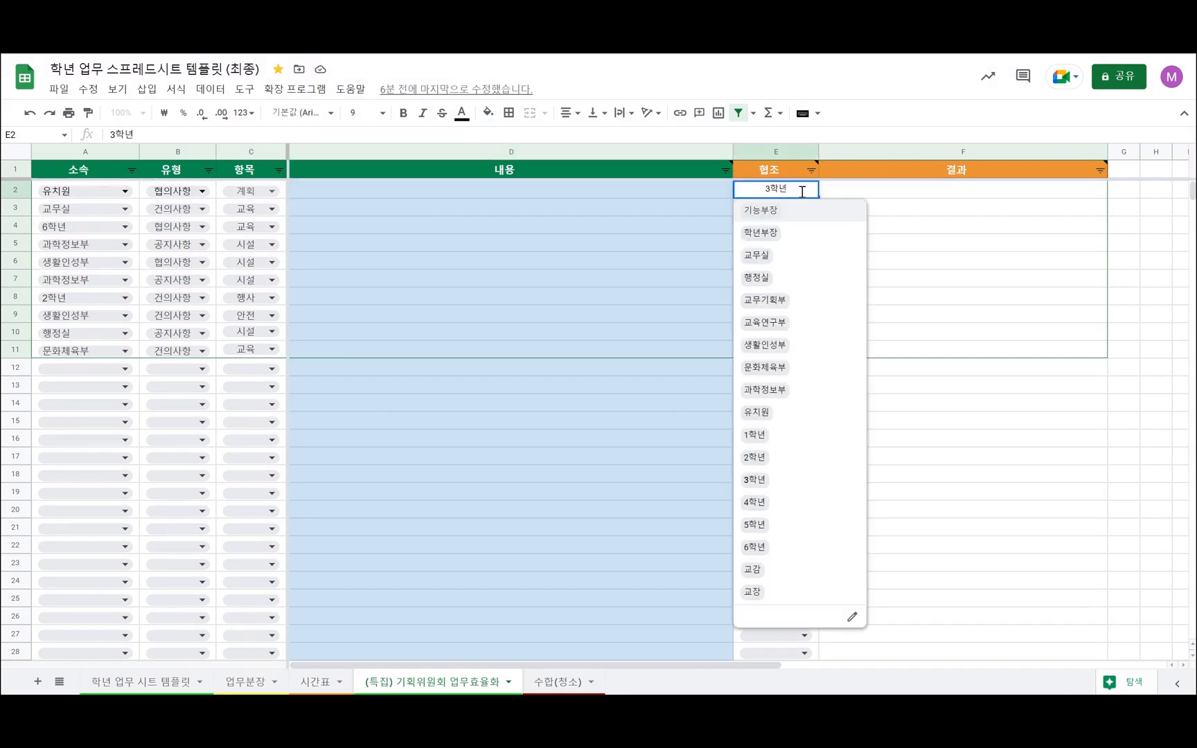
{"action": "left_click", "coordinate": [897, 194]}
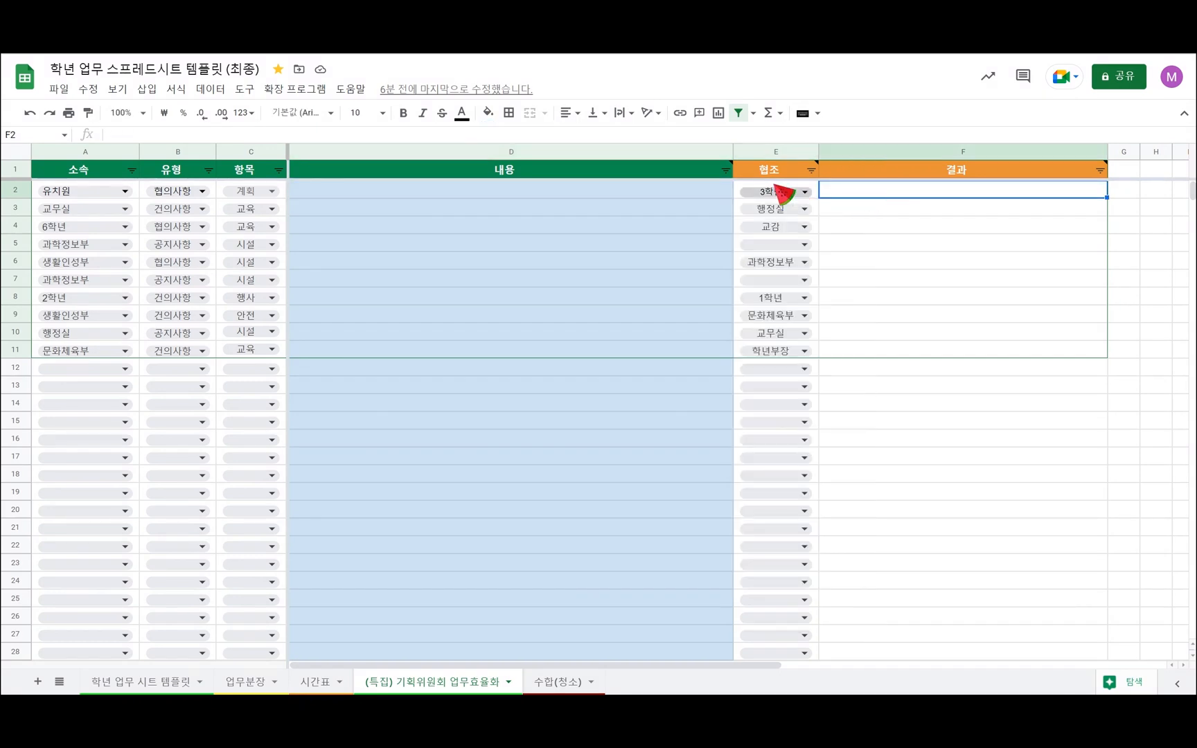
{"action": "left_click", "coordinate": [552, 194]}
{"action": "double_click", "coordinate": [544, 190]}
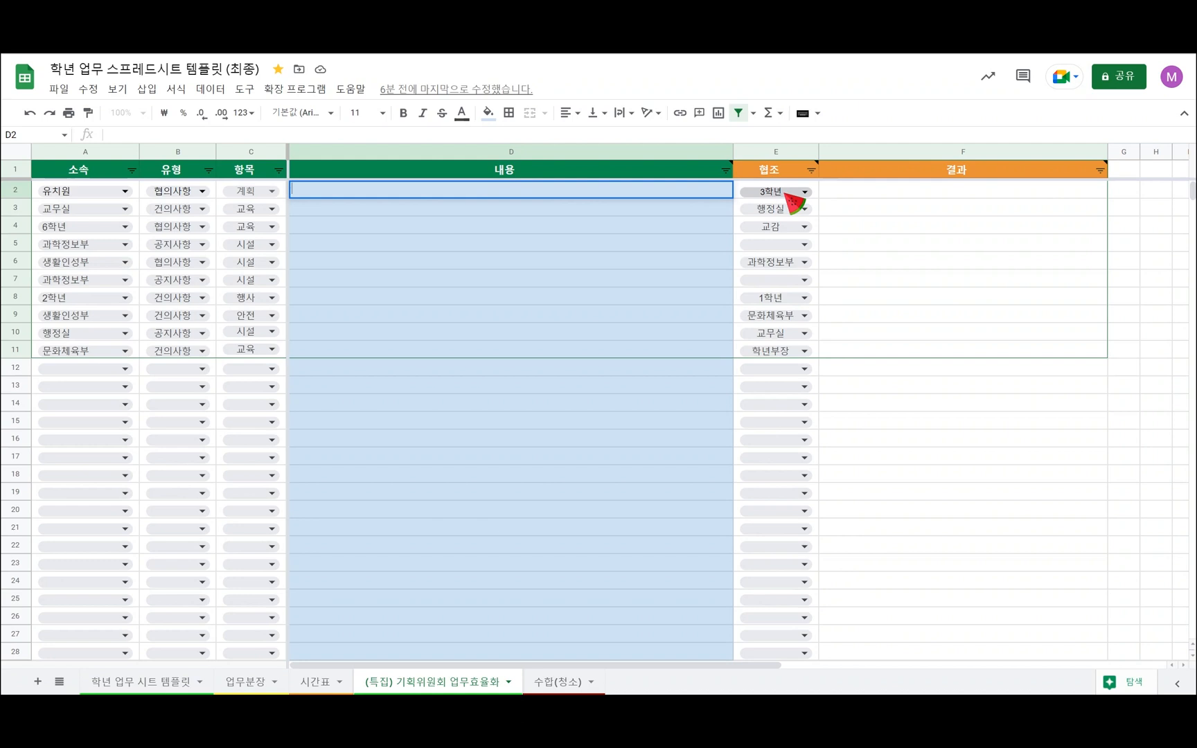
{"action": "left_click", "coordinate": [897, 196]}
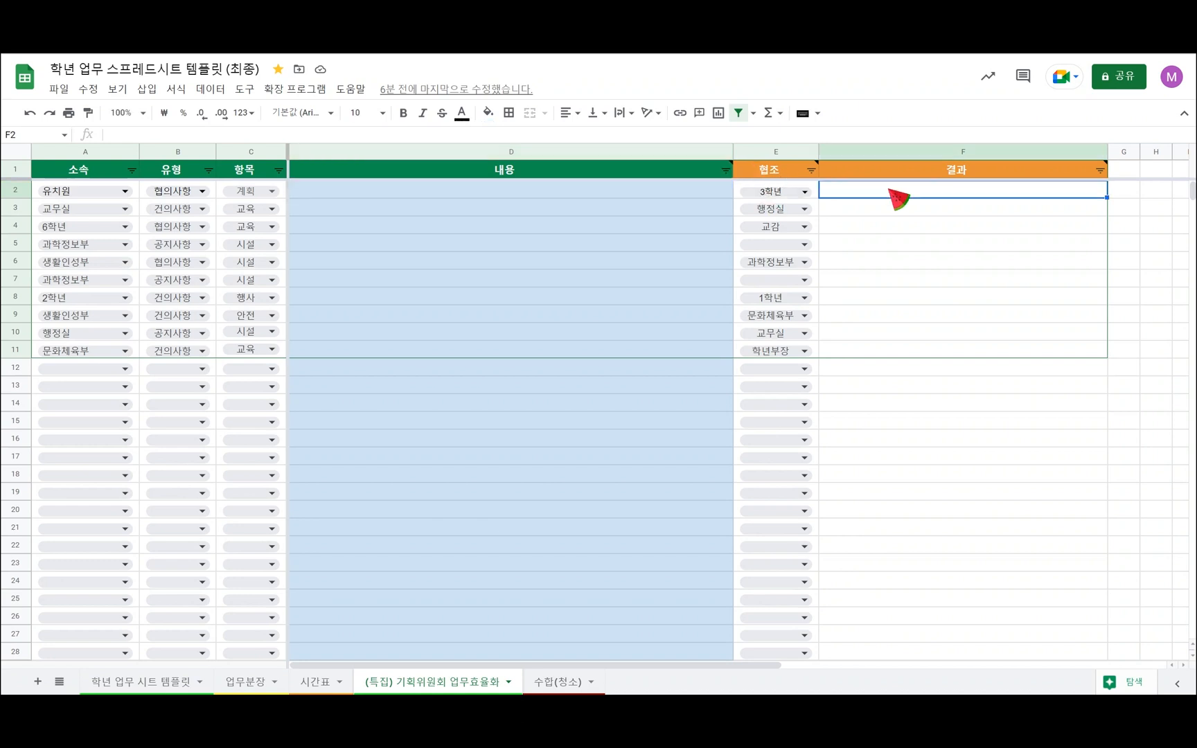
{"action": "double_click", "coordinate": [898, 197]}
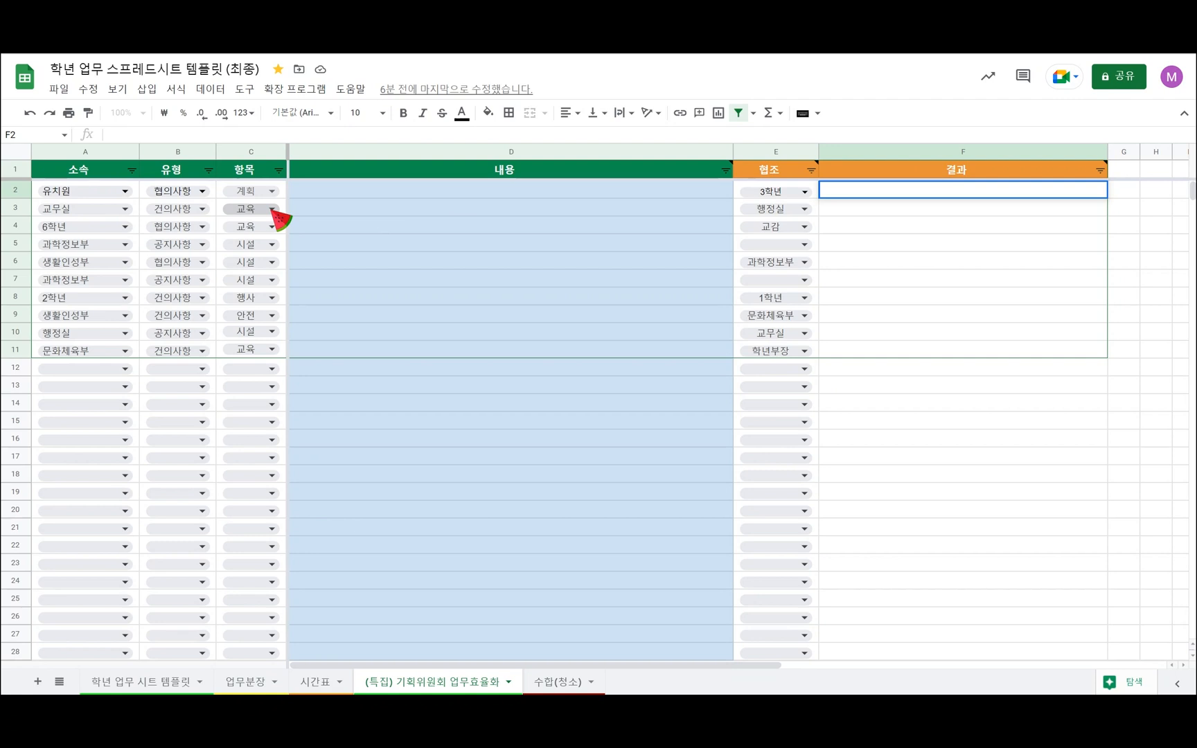
Step: Set the 협조 value of row 3 to 학년부장 and open the row's 결과 cell for entry
{"action": "left_click", "coordinate": [316, 212]}
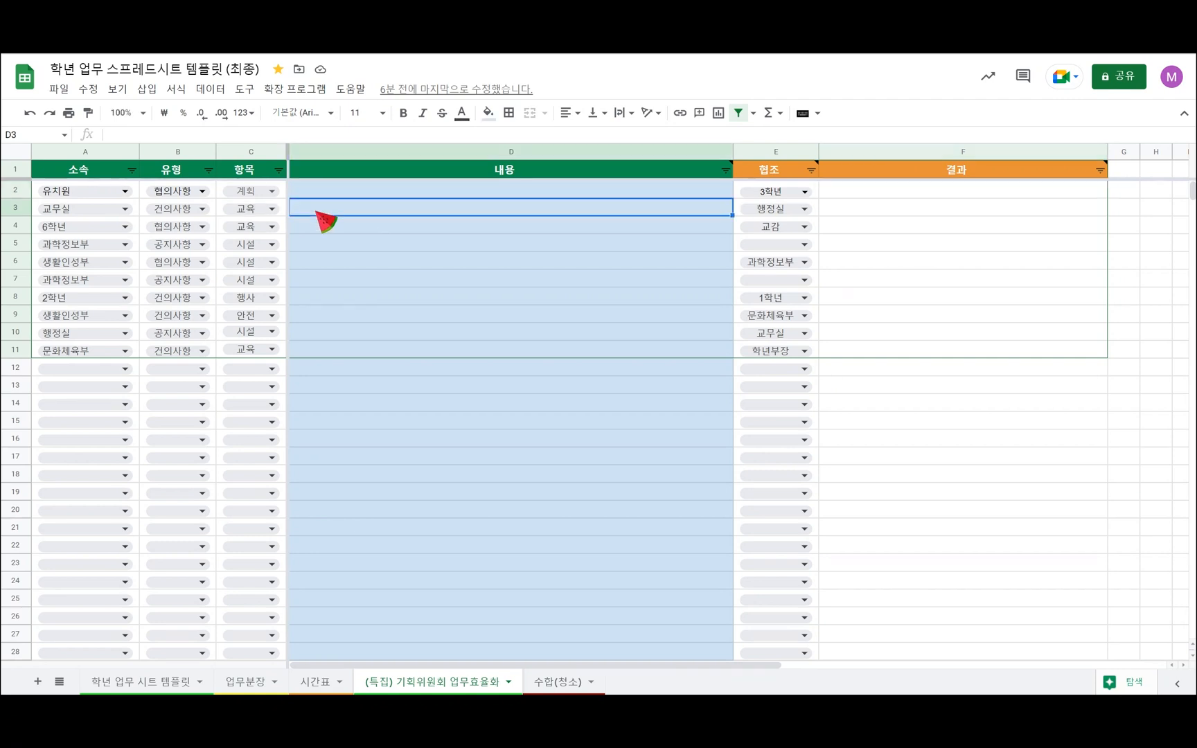
{"action": "left_click", "coordinate": [805, 209]}
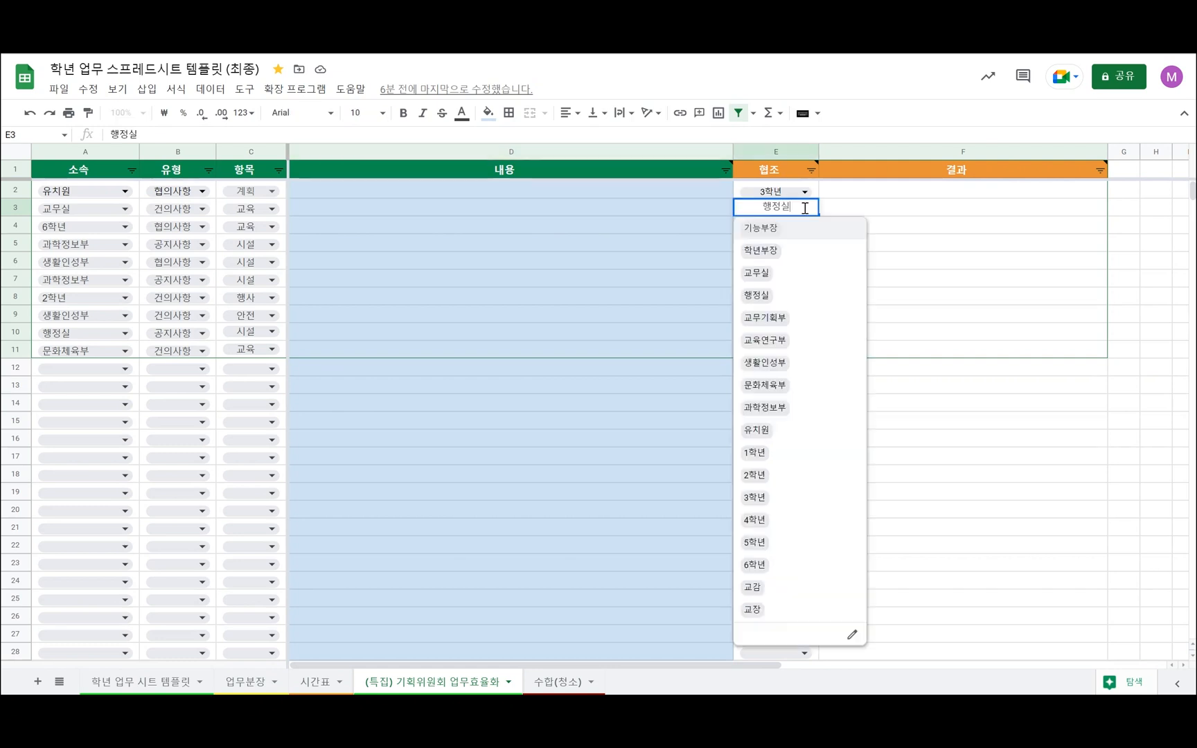
{"action": "left_click", "coordinate": [775, 254]}
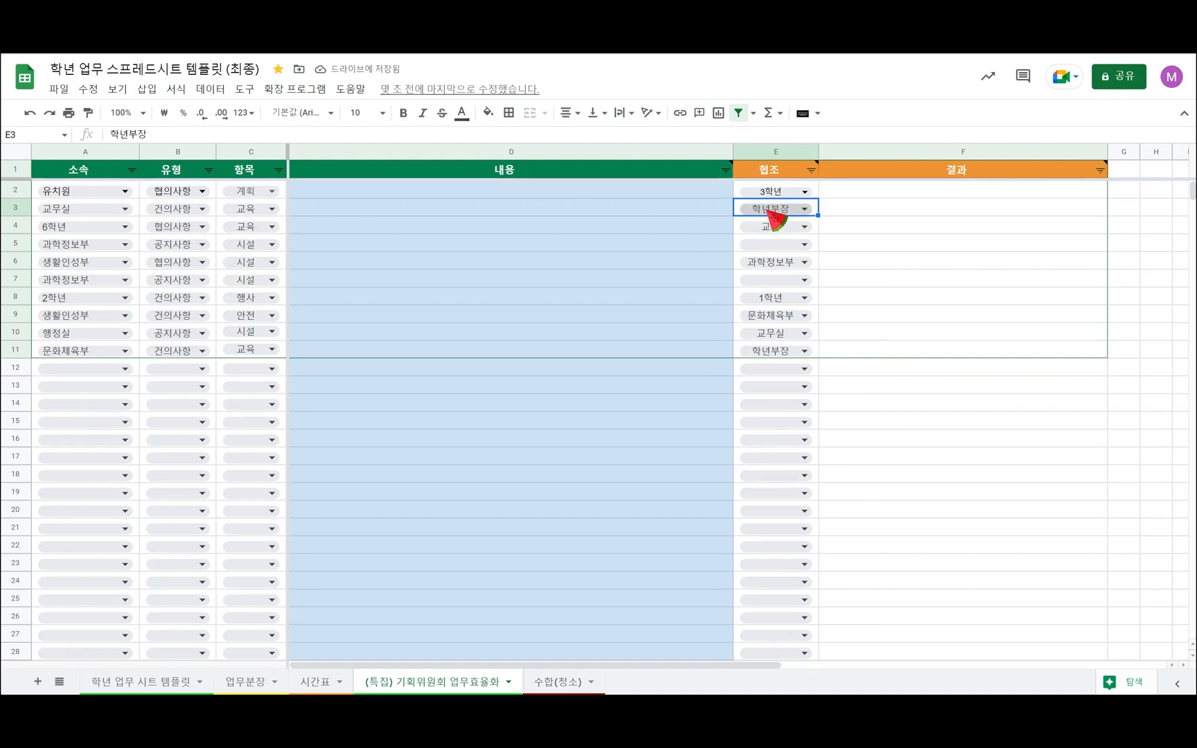
{"action": "left_click", "coordinate": [603, 212]}
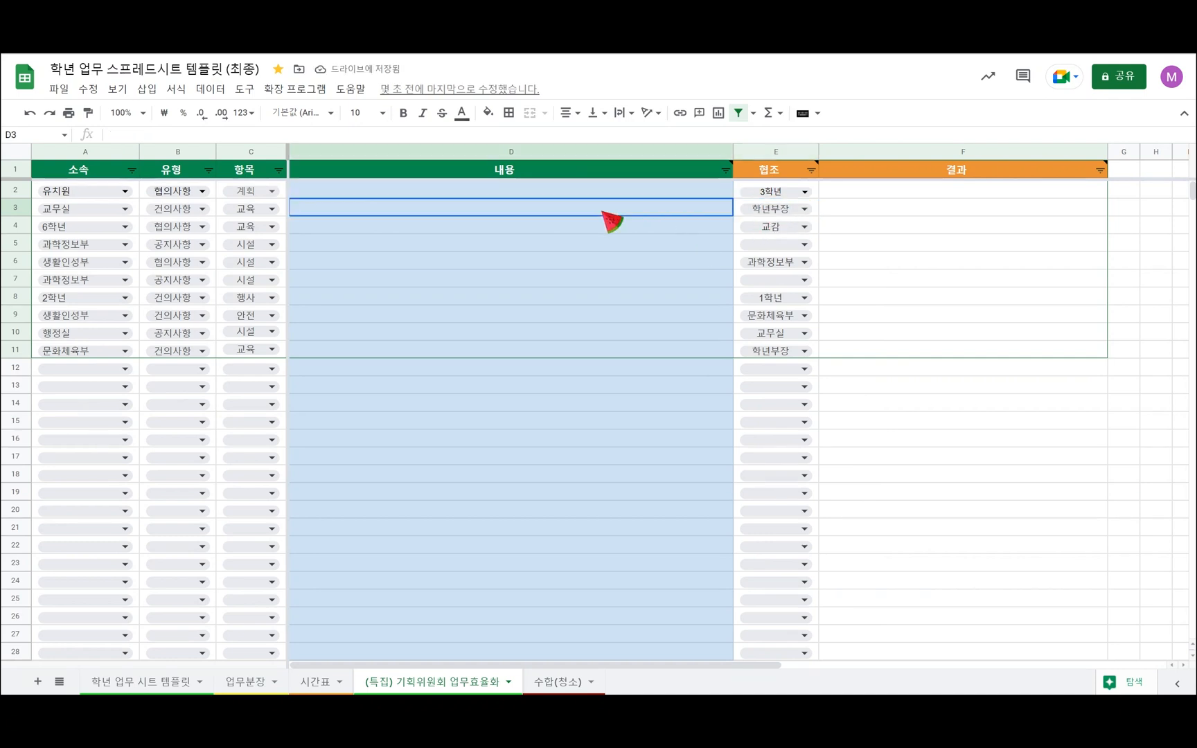
{"action": "left_click", "coordinate": [892, 214]}
{"action": "double_click", "coordinate": [887, 209]}
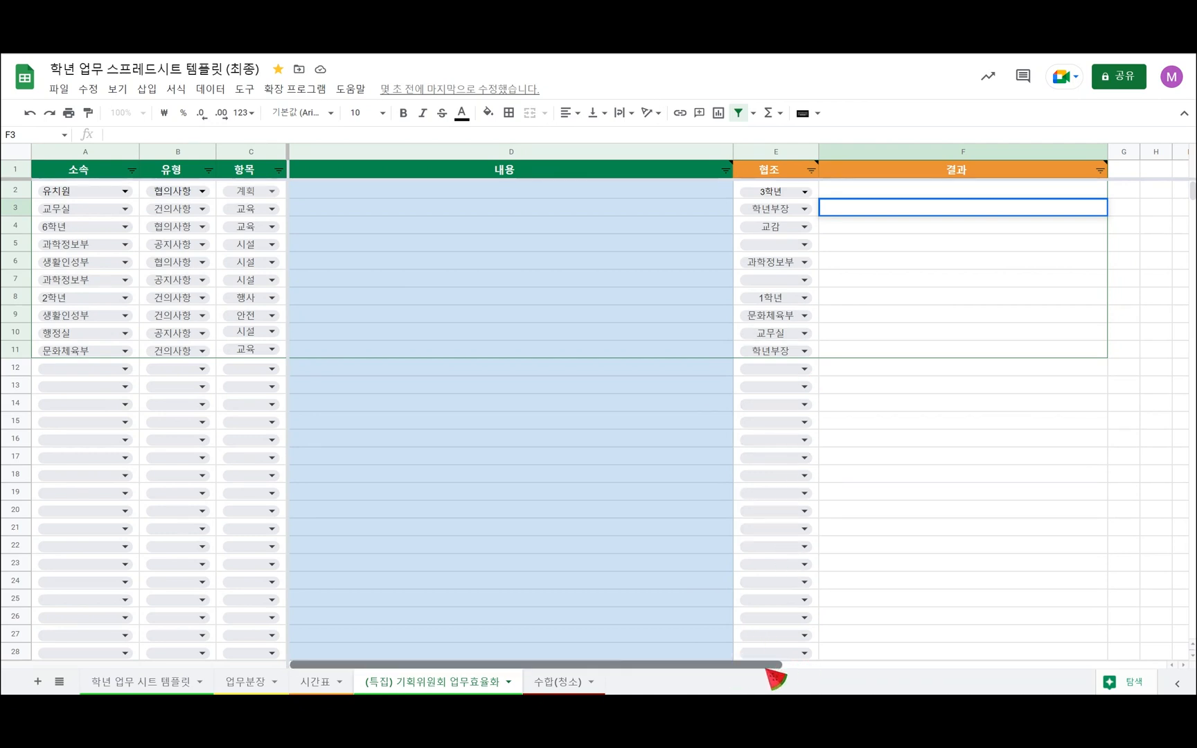
Step: Examine the dropdown source lists under 데이터 확인 내용 수정하는 곳, especially the 소속 entries
{"action": "left_click_drag", "start_coordinate": [774, 672], "coordinate": [875, 673]}
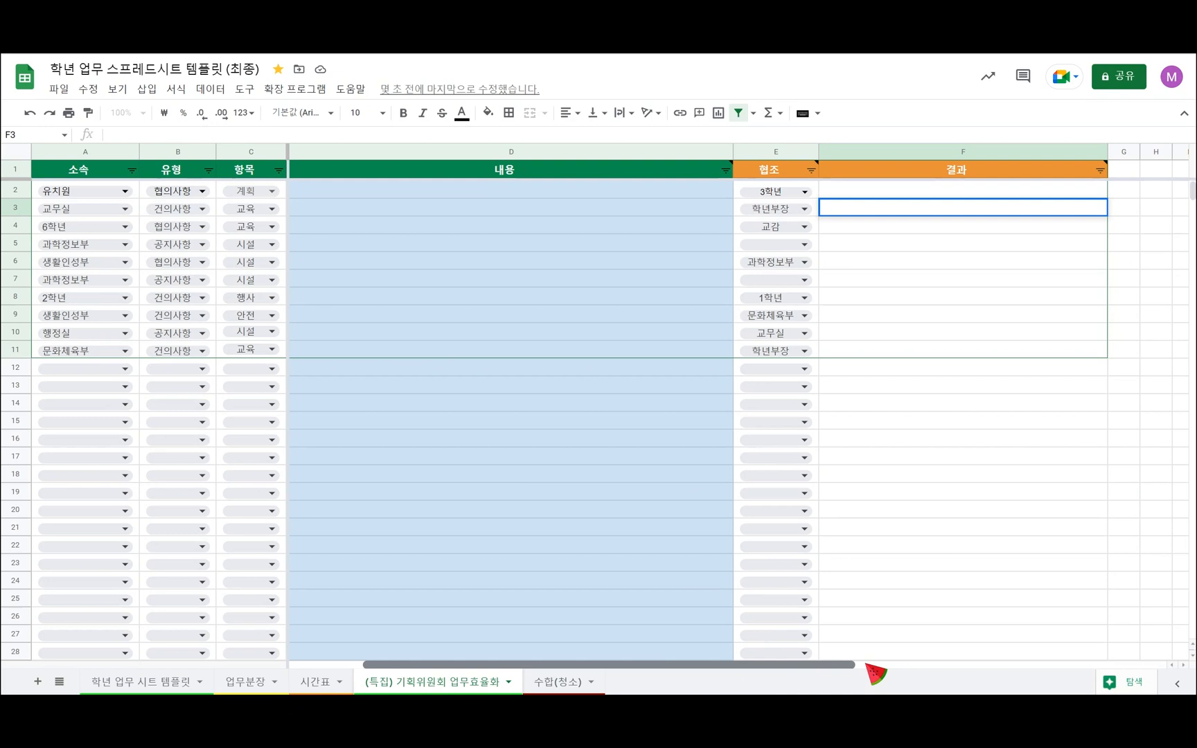
{"action": "left_click", "coordinate": [1018, 665]}
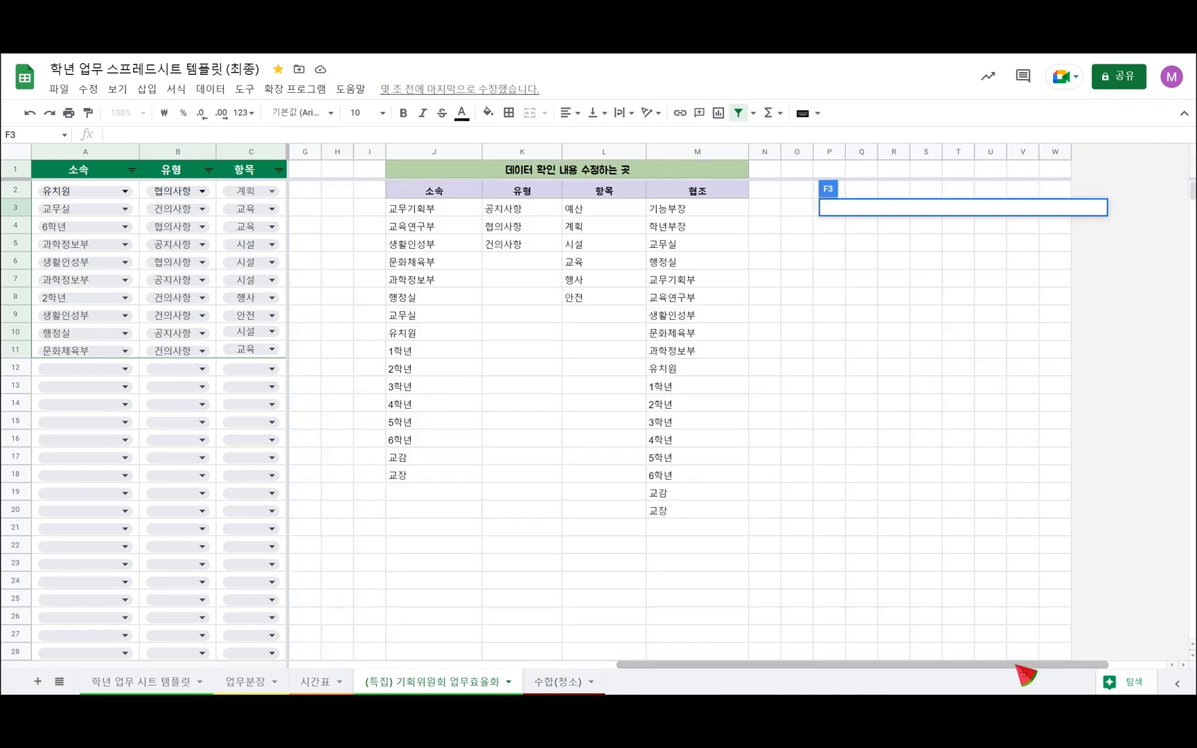
{"action": "left_click", "coordinate": [936, 460]}
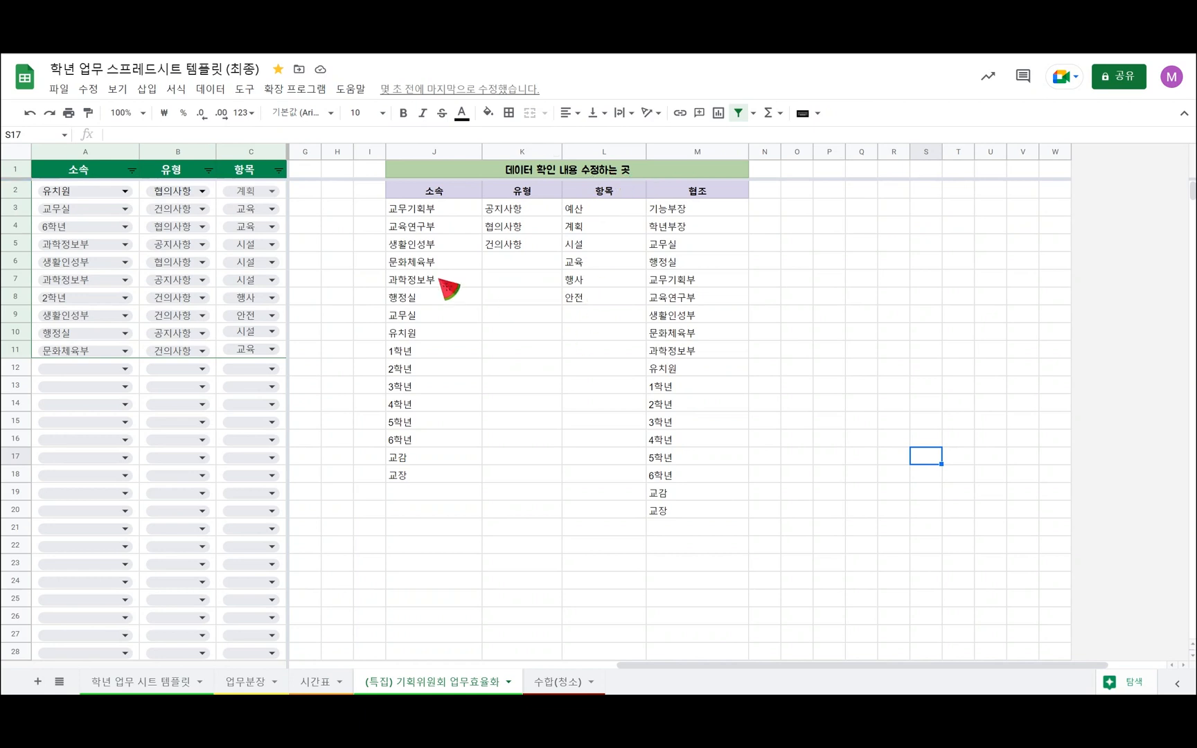
{"action": "left_click", "coordinate": [446, 209]}
{"action": "left_click", "coordinate": [455, 226]}
{"action": "left_click", "coordinate": [459, 263]}
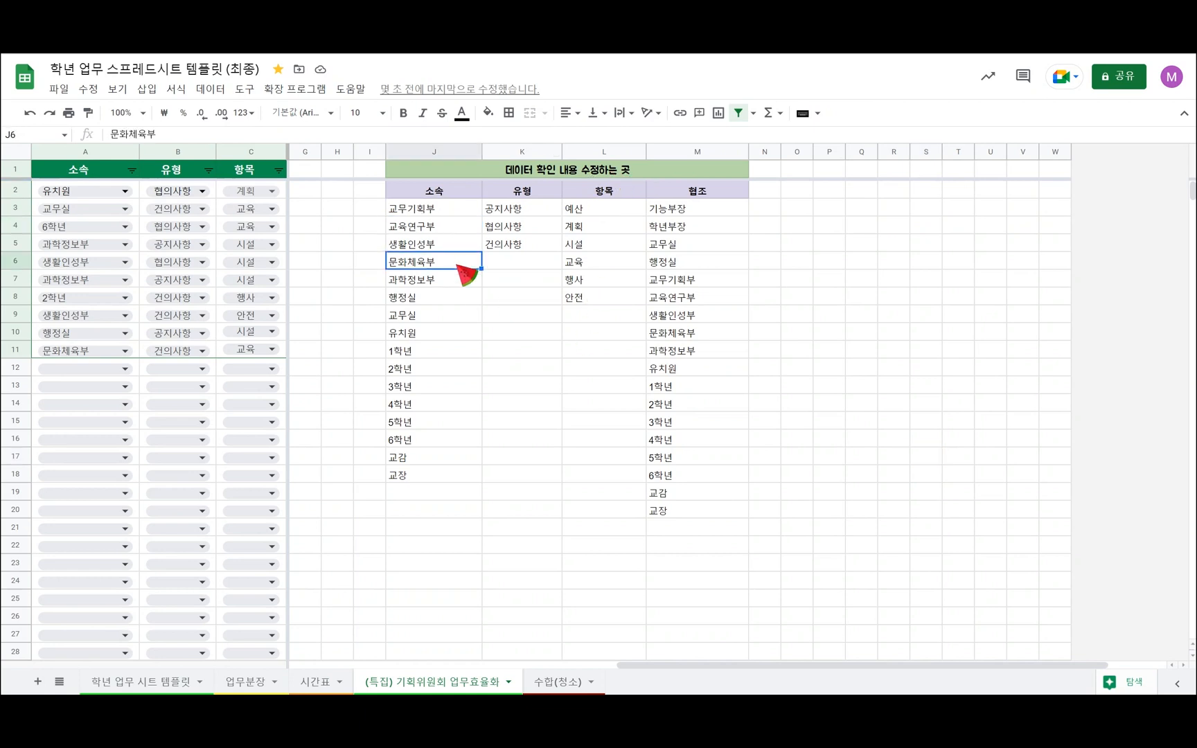
{"action": "left_click", "coordinate": [443, 320]}
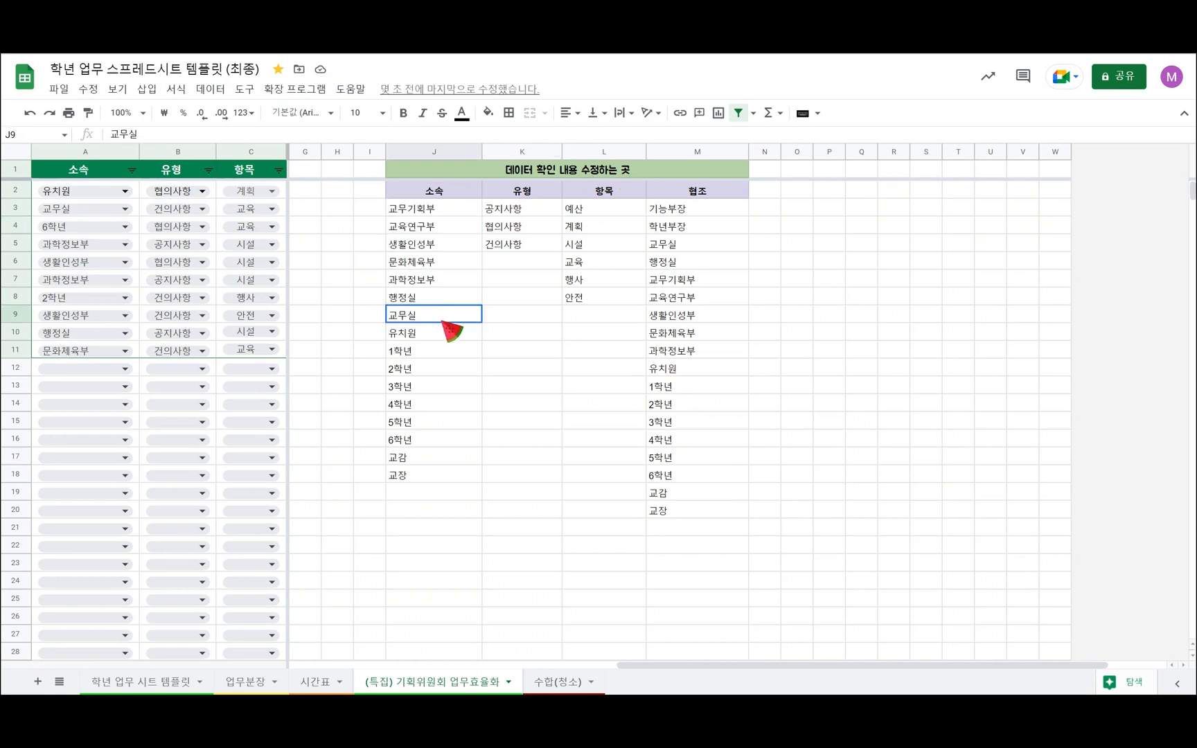
Step: Change the first entry of the 소속 source list, cell J3, to 교무혁신부
{"action": "left_click", "coordinate": [411, 207]}
{"action": "double_click", "coordinate": [410, 209]}
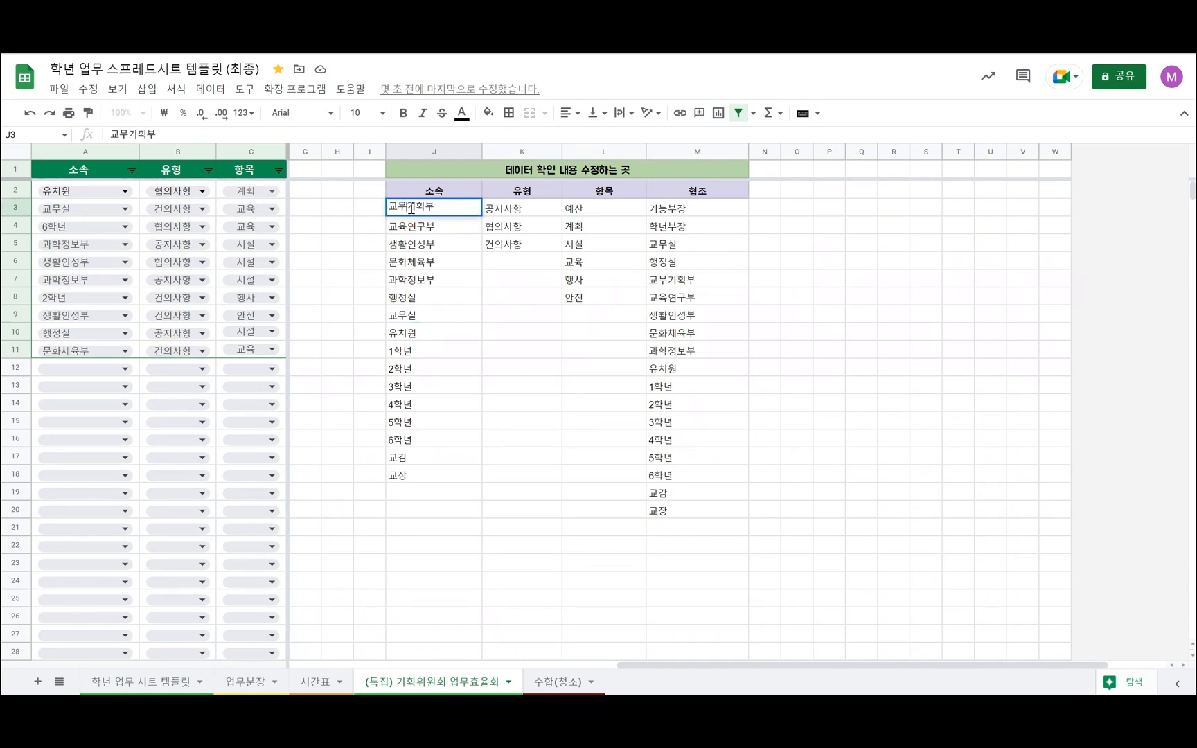
{"action": "type", "text": "혁신"}
{"action": "key", "text": "Delete"}
{"action": "key", "text": "Delete"}
{"action": "left_click", "coordinate": [500, 300]}
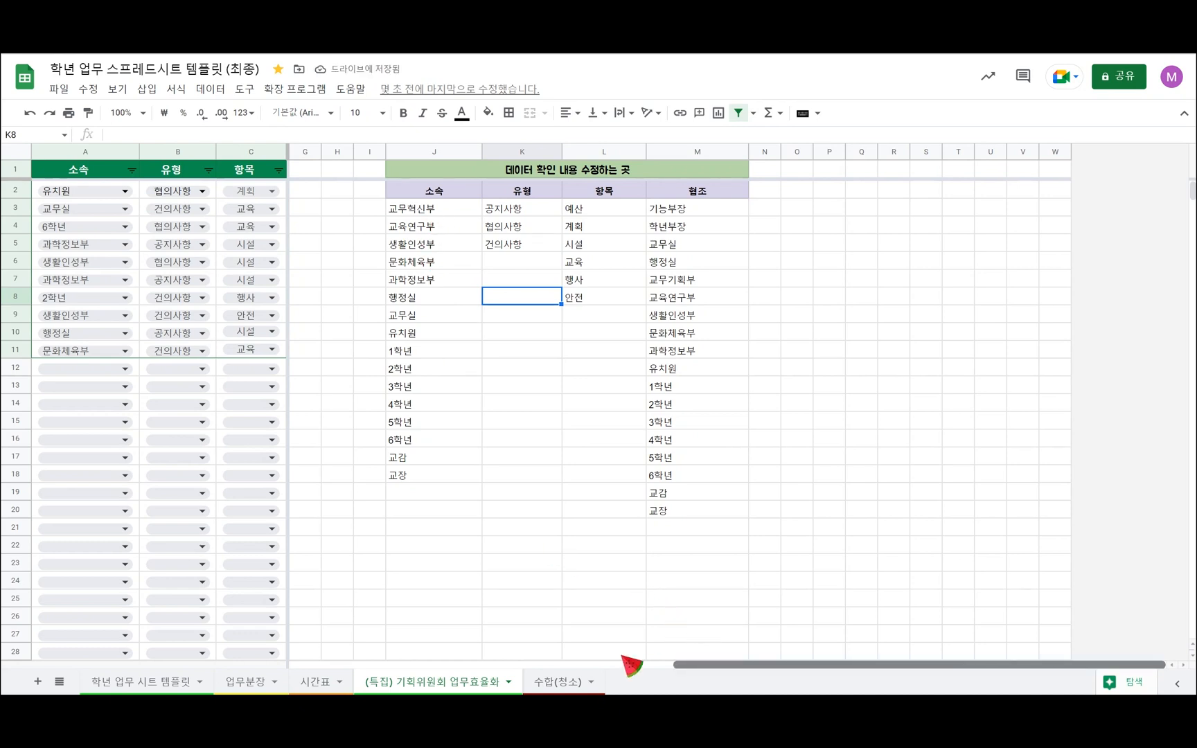
Step: Set the 소속 value of cell A2 to 교무혁신부 from its dropdown options
{"action": "left_click_drag", "start_coordinate": [622, 656], "coordinate": [46, 666]}
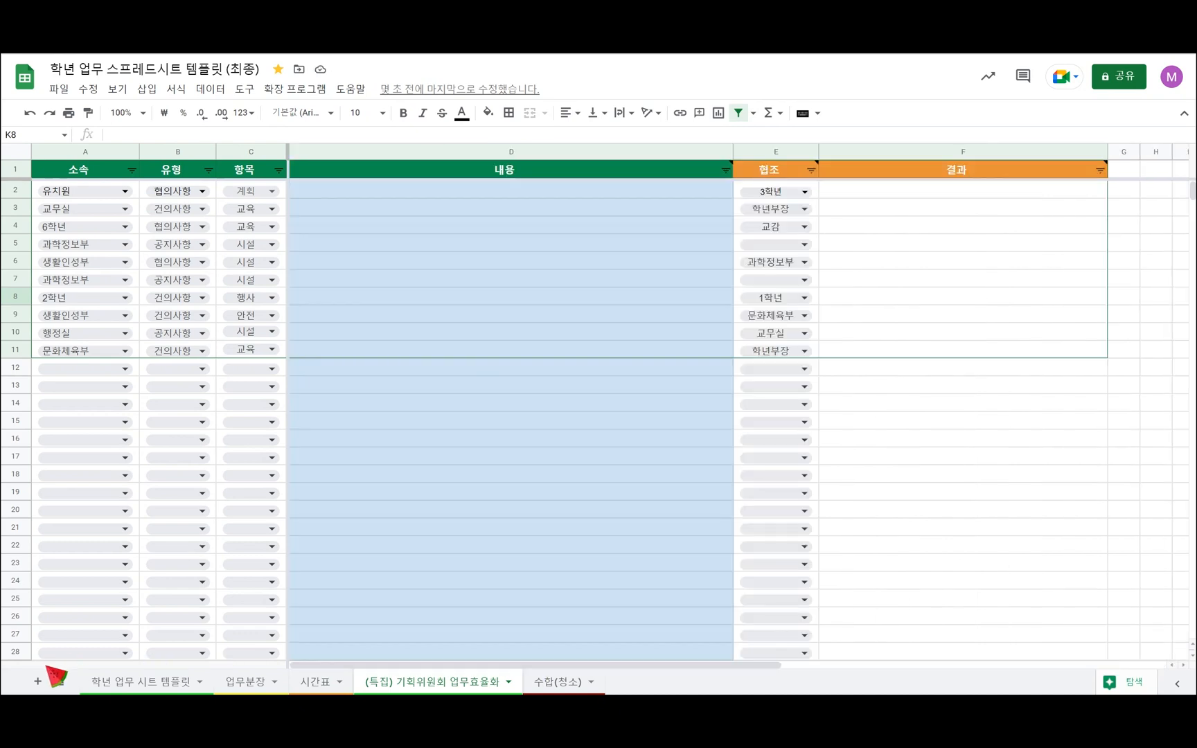
{"action": "left_click", "coordinate": [125, 192]}
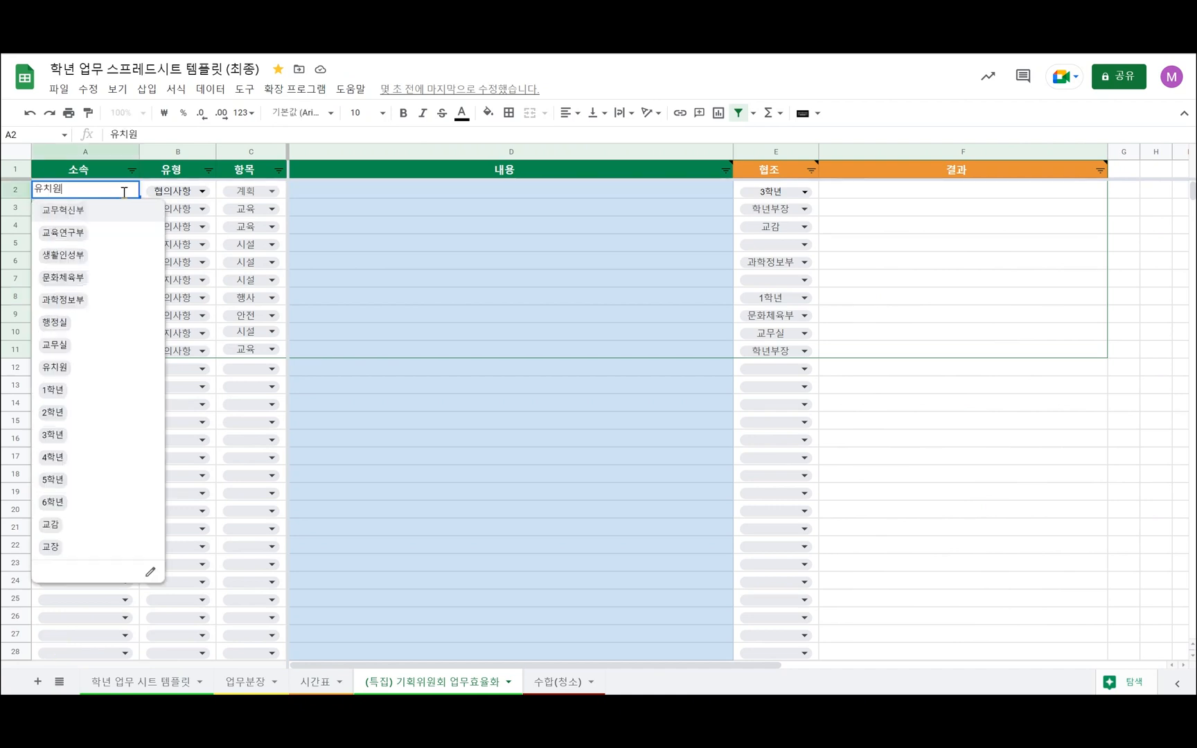
{"action": "left_click", "coordinate": [79, 214]}
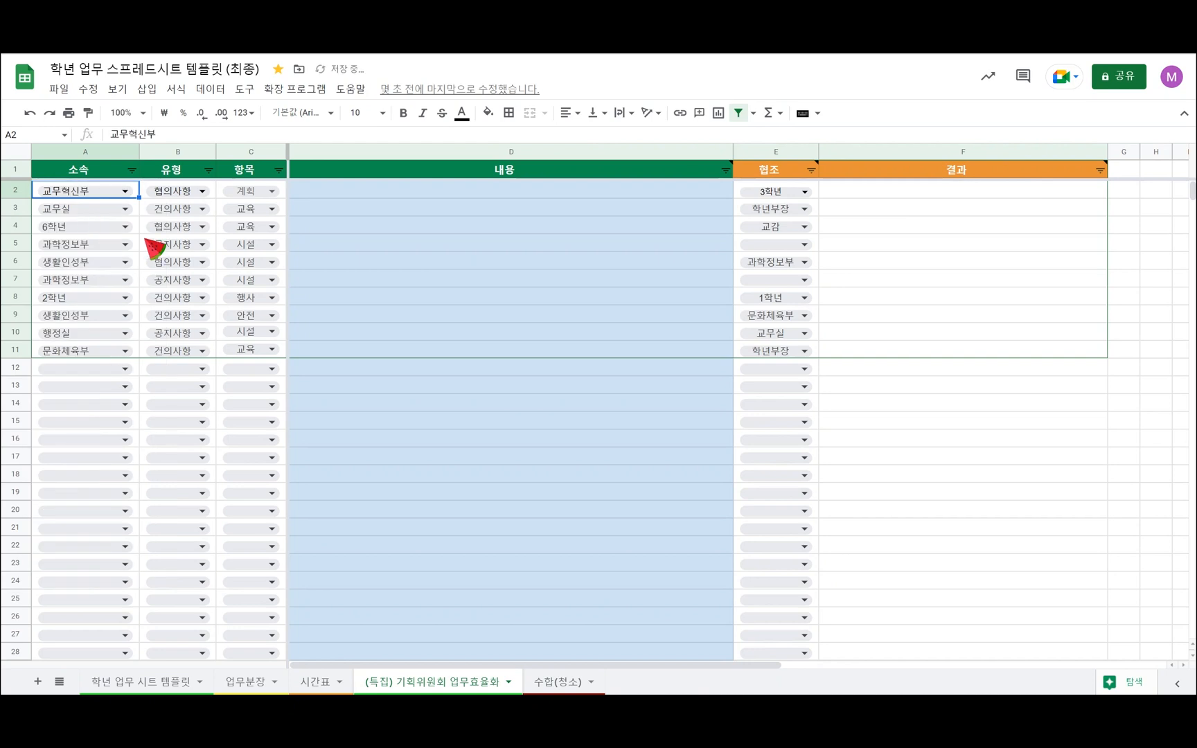
{"action": "left_click", "coordinate": [483, 442]}
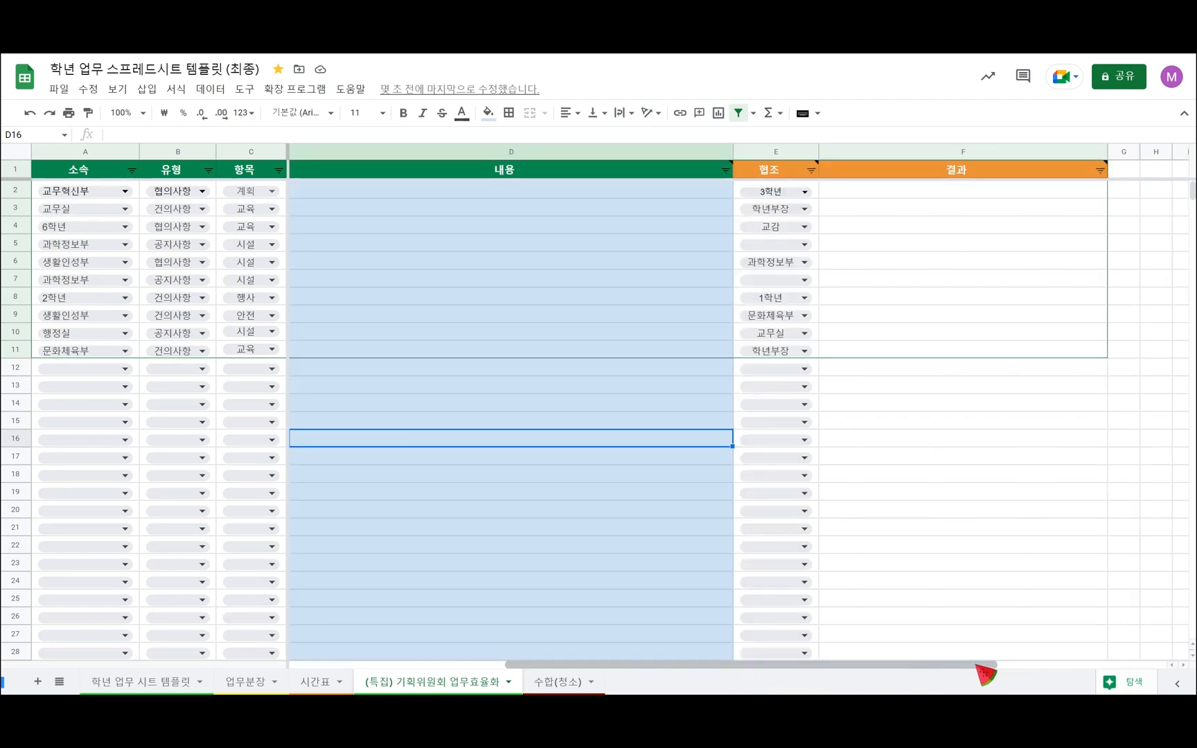
Step: Check the dropdown source lists again, including the end of the 협조 list, and return to the main table
{"action": "left_click", "coordinate": [1093, 665]}
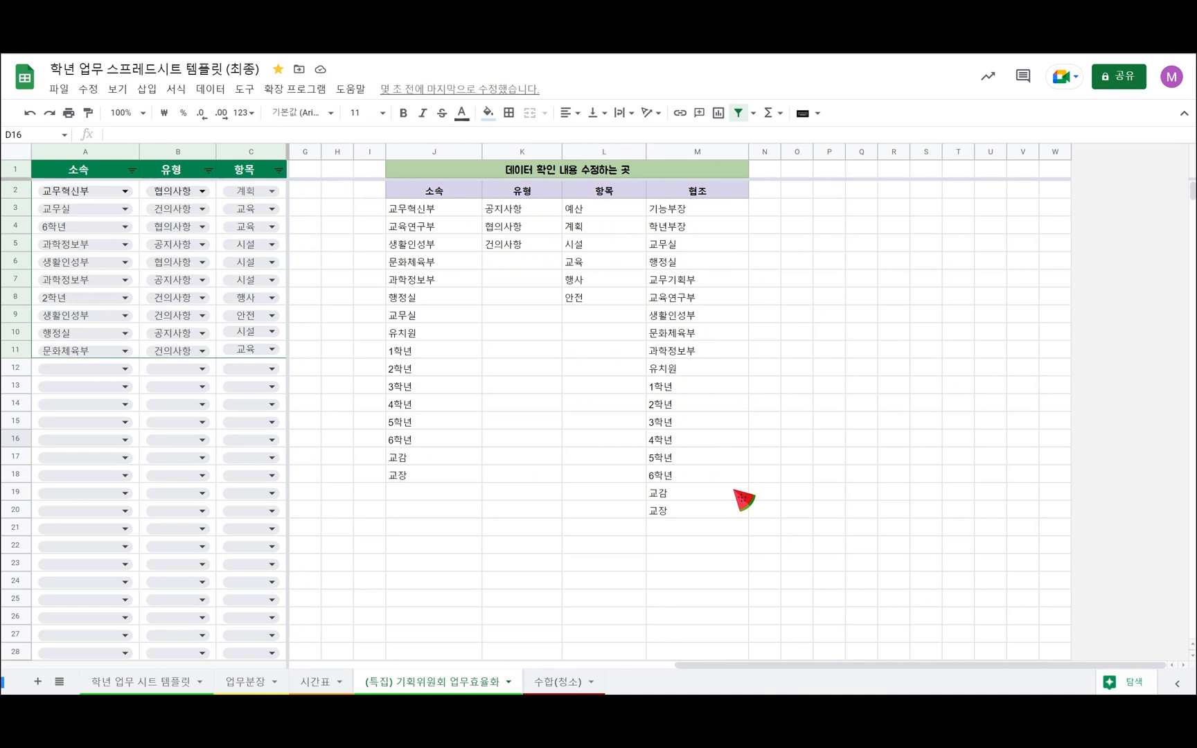
{"action": "left_click", "coordinate": [673, 545]}
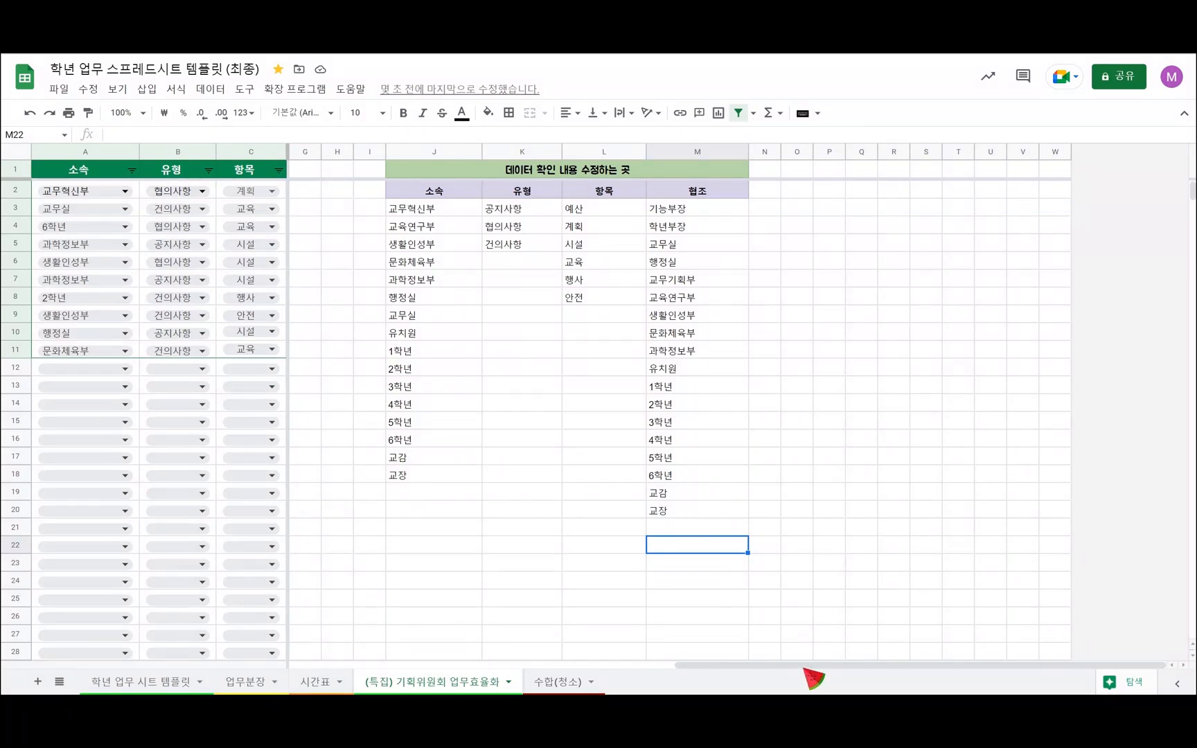
{"action": "left_click_drag", "start_coordinate": [807, 666], "coordinate": [142, 663]}
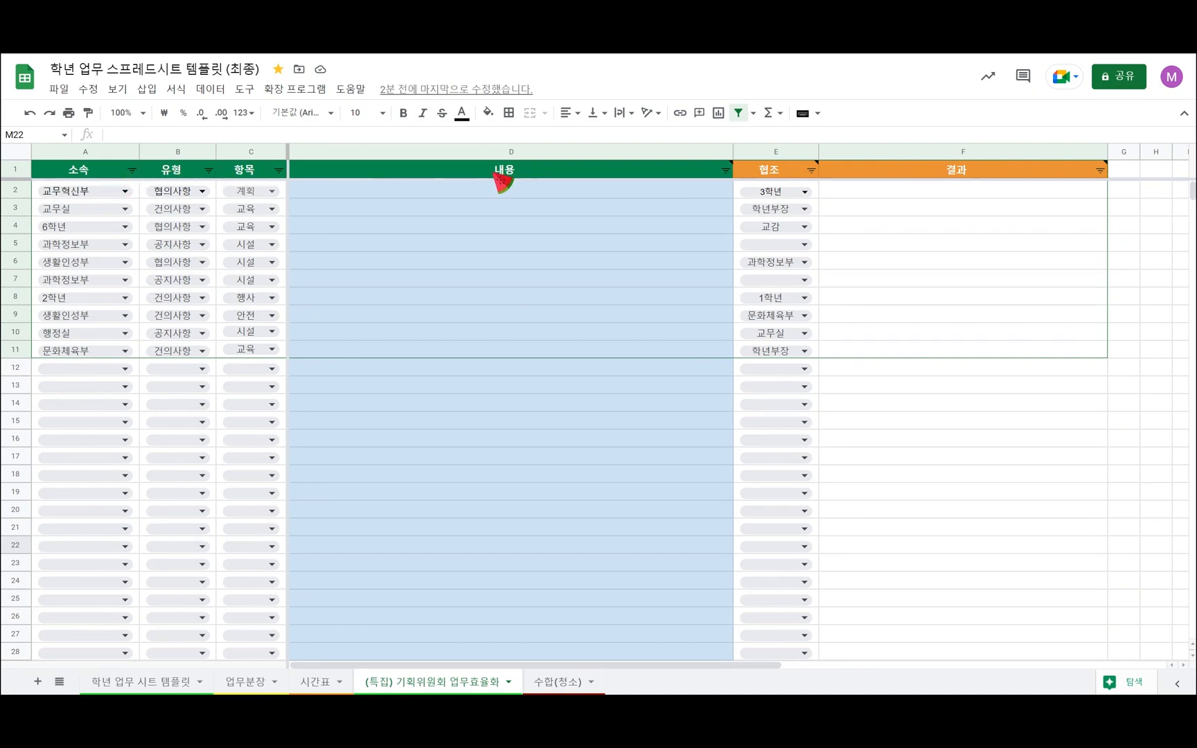
Step: Remove the filter from the header row and reselect the header cells A1:F1
{"action": "left_click_drag", "start_coordinate": [809, 173], "coordinate": [936, 177]}
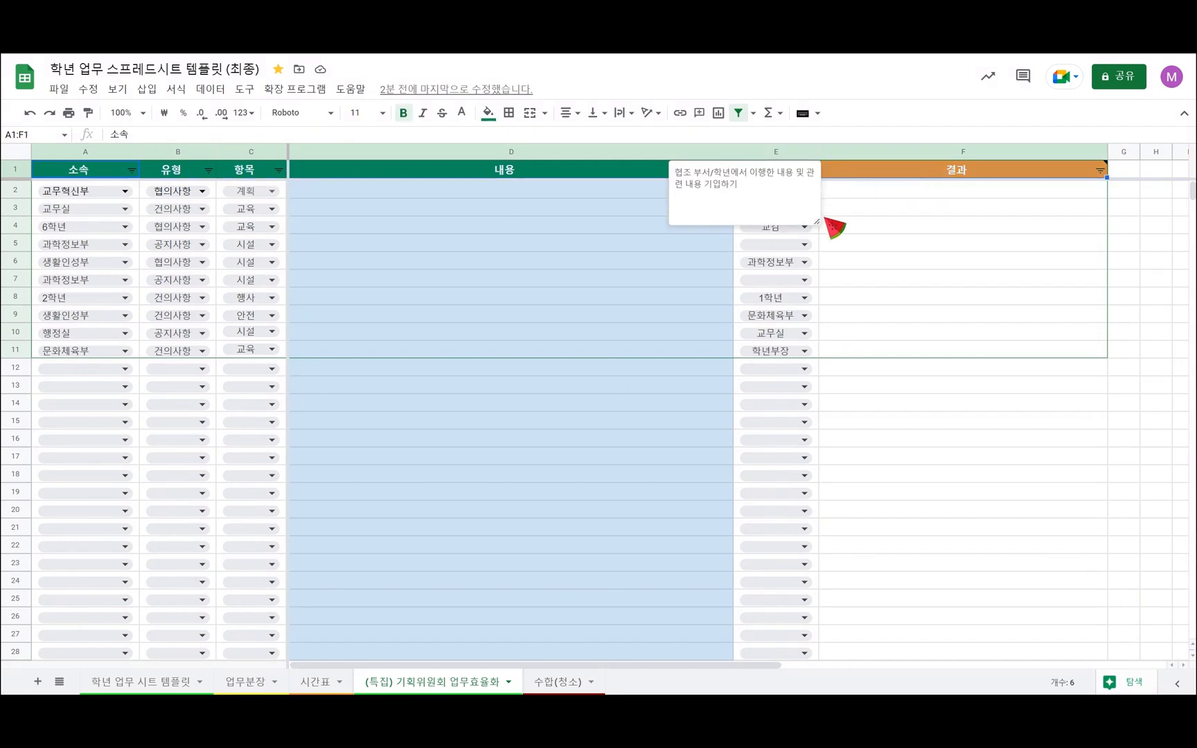
{"action": "mouse_move", "coordinate": [823, 182]}
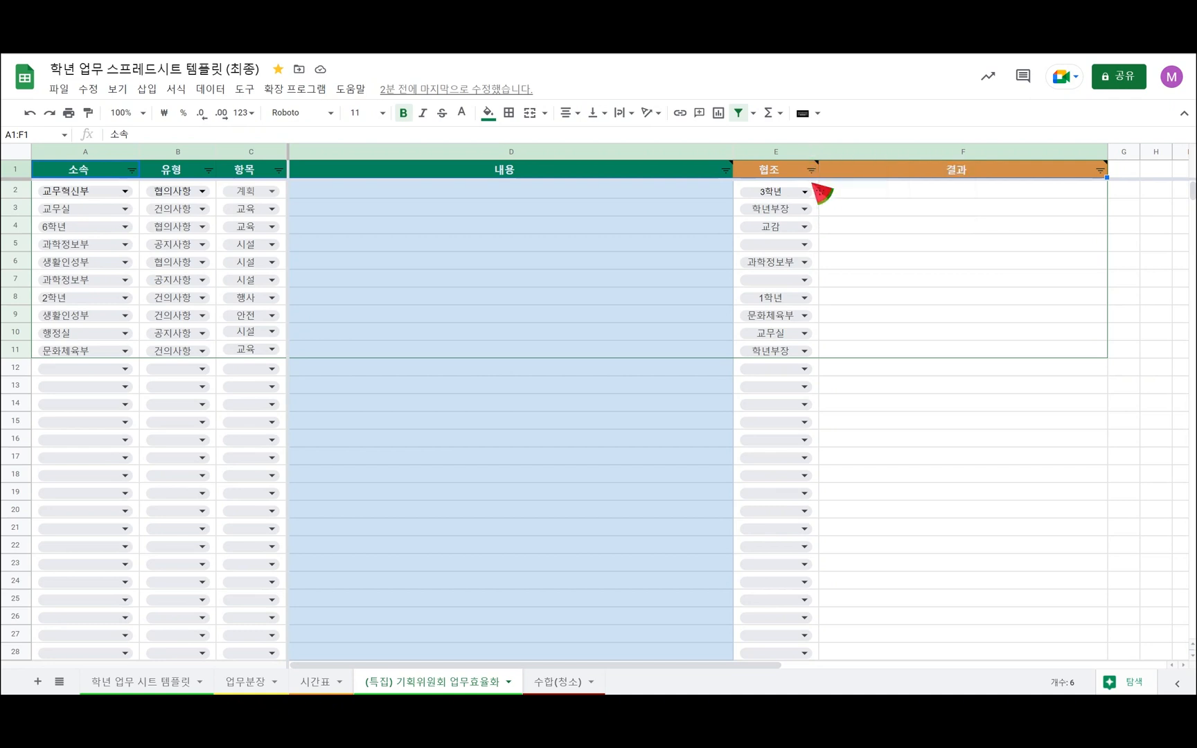
{"action": "mouse_move", "coordinate": [734, 163]}
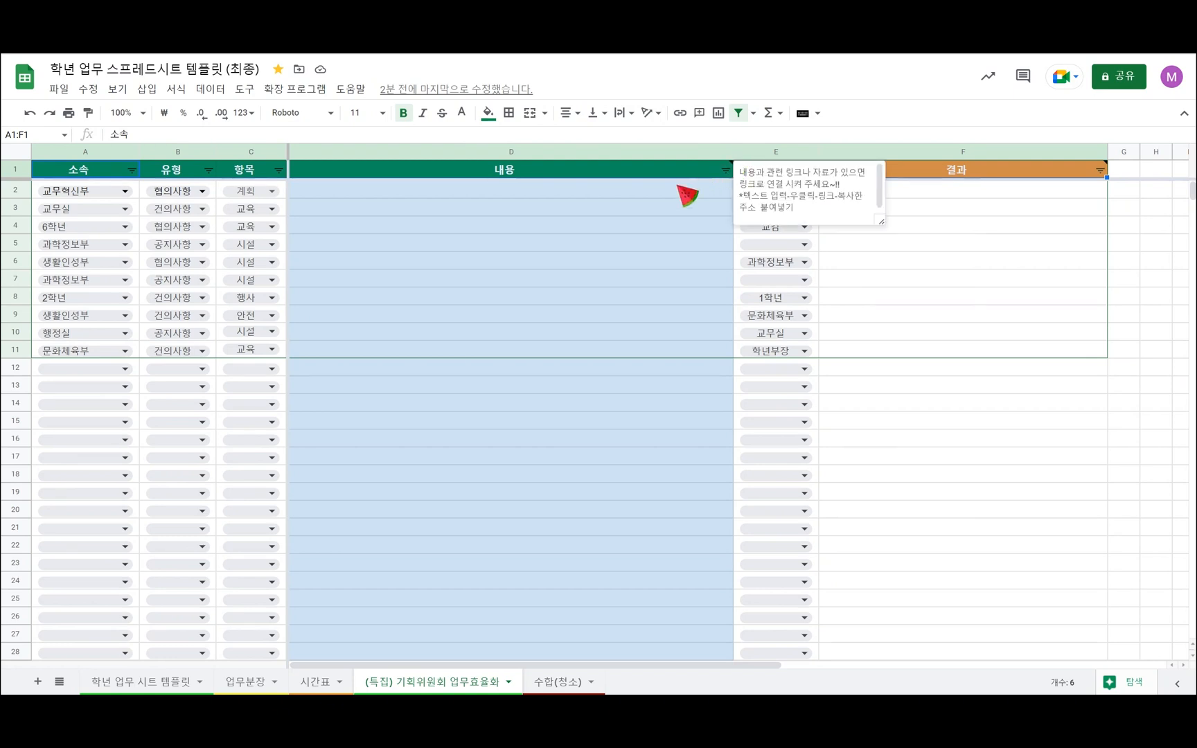
{"action": "left_click", "coordinate": [738, 113]}
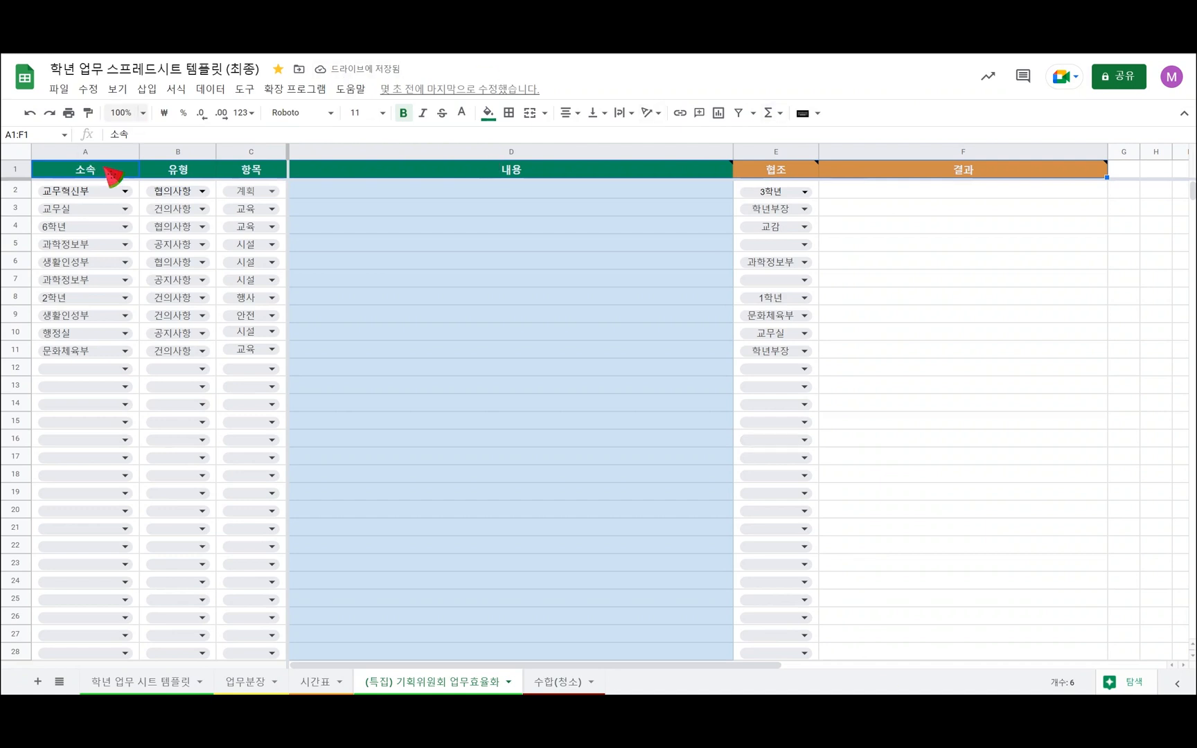
{"action": "left_click_drag", "start_coordinate": [104, 168], "coordinate": [1001, 182]}
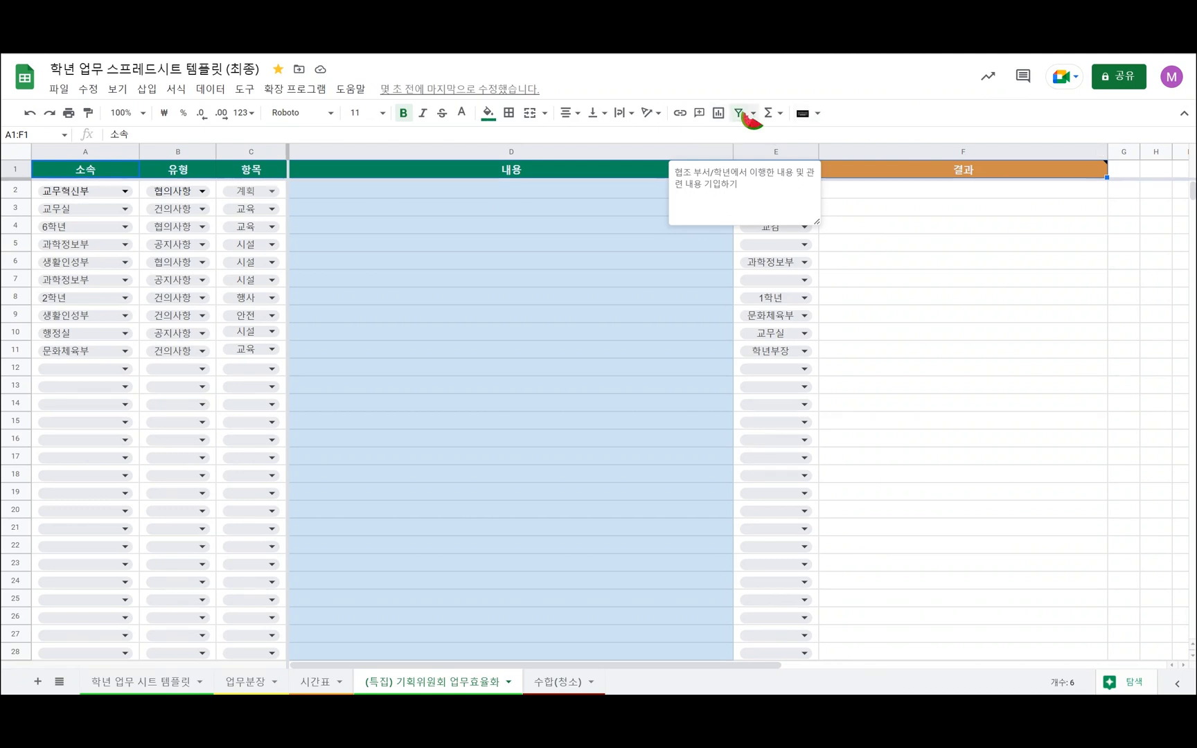
Step: Create a filter on the header row A1:F1 and sort the table by the 협조 column from A to Z
{"action": "left_click", "coordinate": [740, 112]}
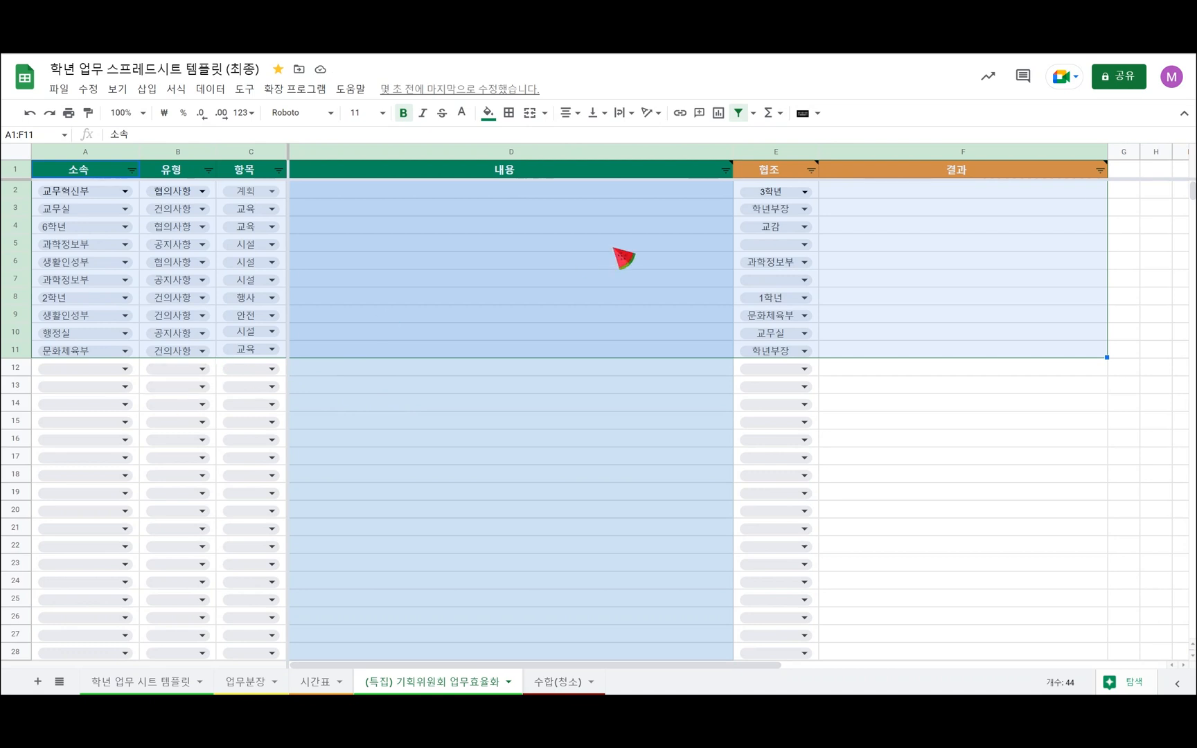
{"action": "left_click", "coordinate": [811, 170]}
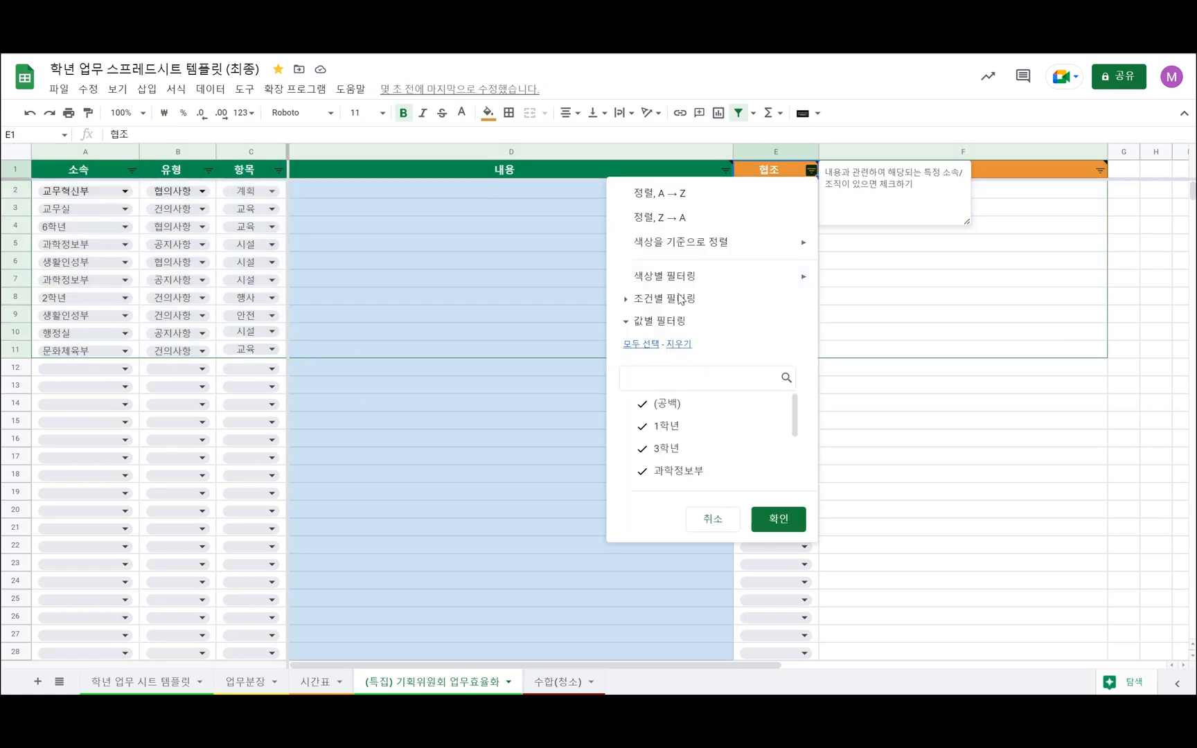
{"action": "left_click", "coordinate": [676, 197]}
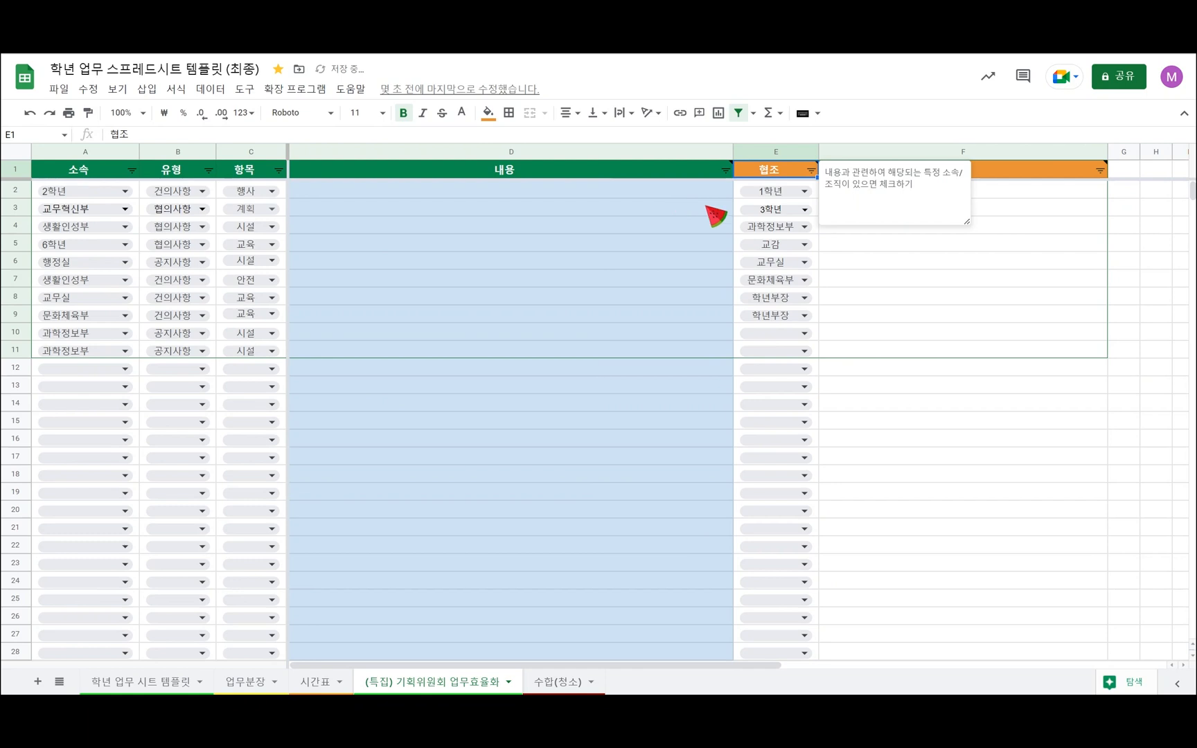
Step: Filter the 협조 column to show only 3학년, and restore all of its values
{"action": "left_click", "coordinate": [811, 171]}
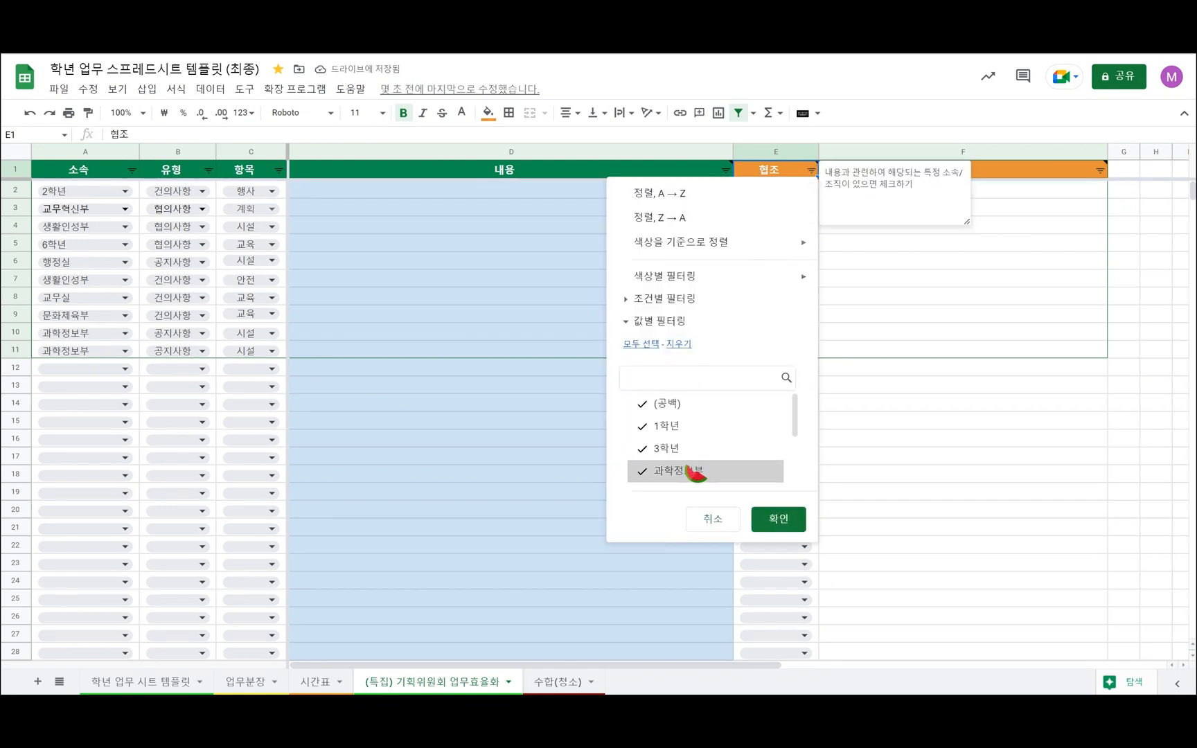
{"action": "scroll", "coordinate": [695, 470], "scroll_direction": "down", "scroll_amount": 3}
{"action": "scroll", "coordinate": [695, 470], "scroll_direction": "up", "scroll_amount": 3}
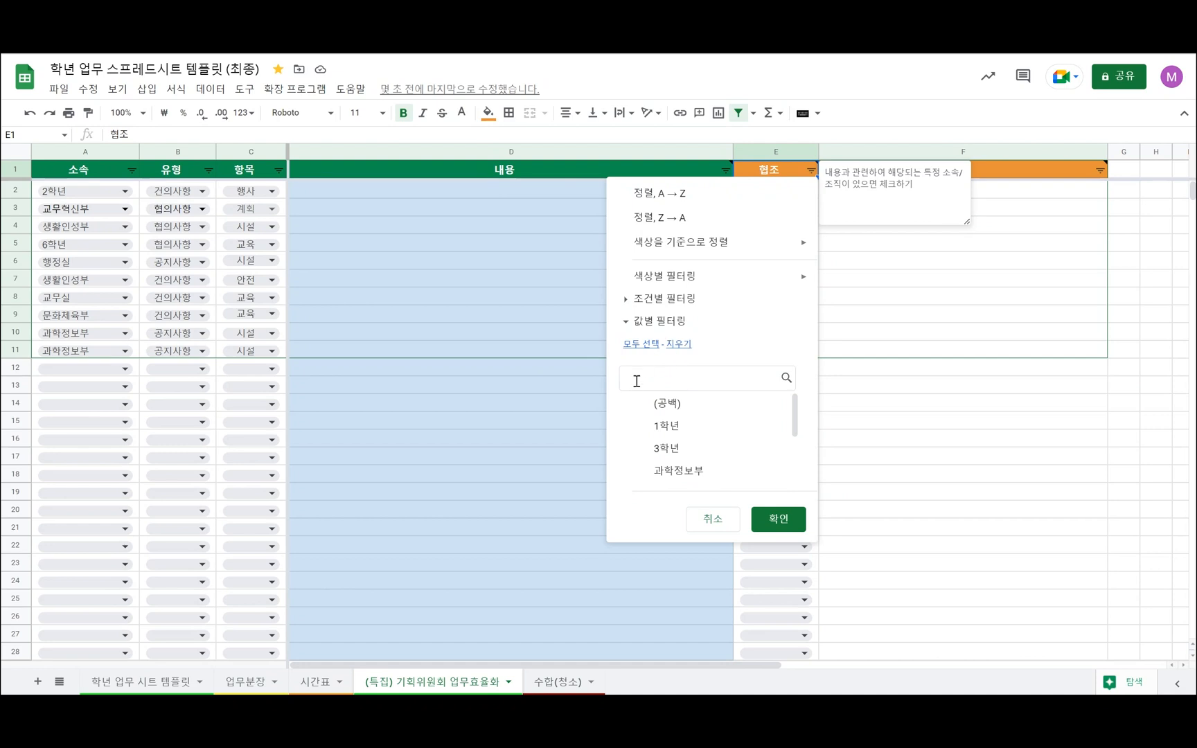
{"action": "left_click", "coordinate": [660, 451]}
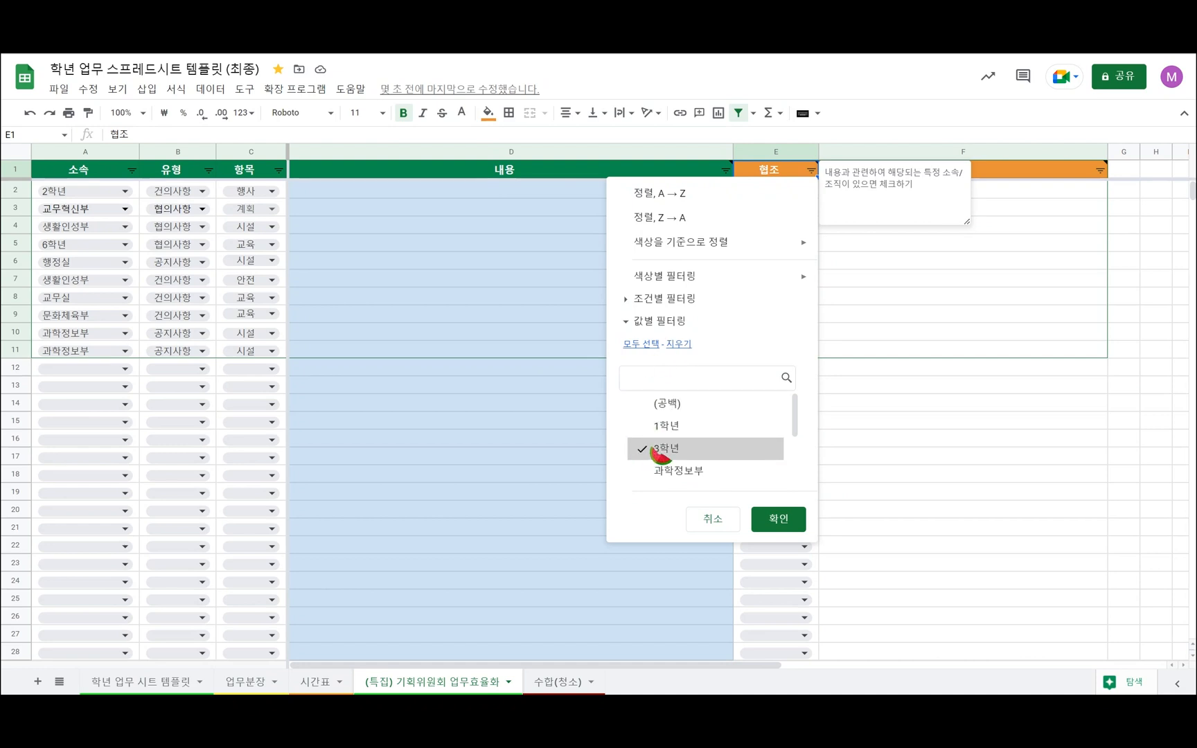
{"action": "left_click", "coordinate": [782, 523]}
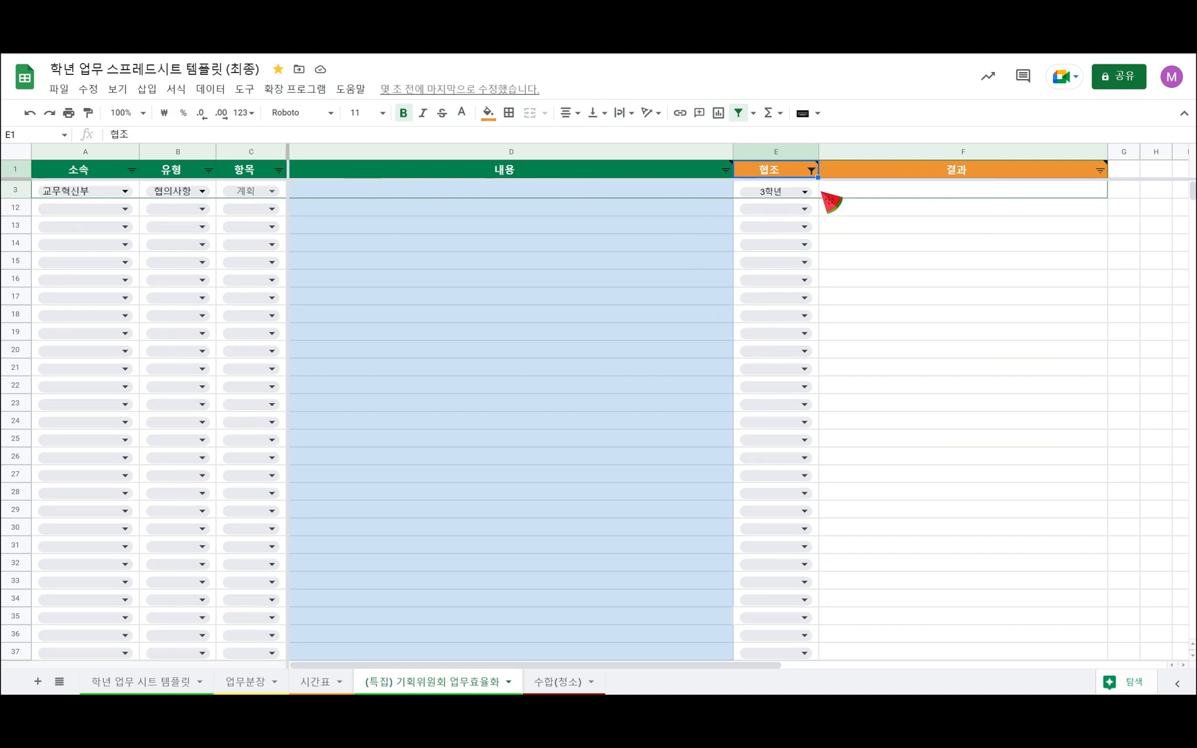
{"action": "mouse_move", "coordinate": [816, 168]}
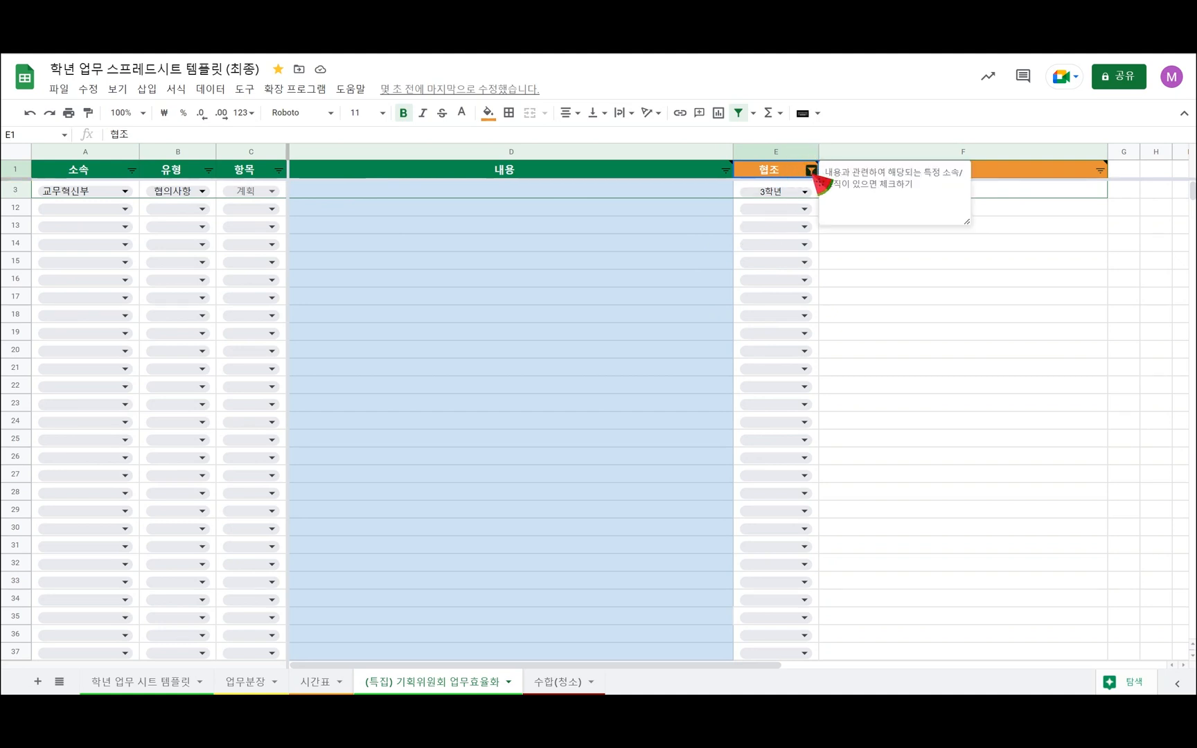
{"action": "left_click", "coordinate": [812, 171]}
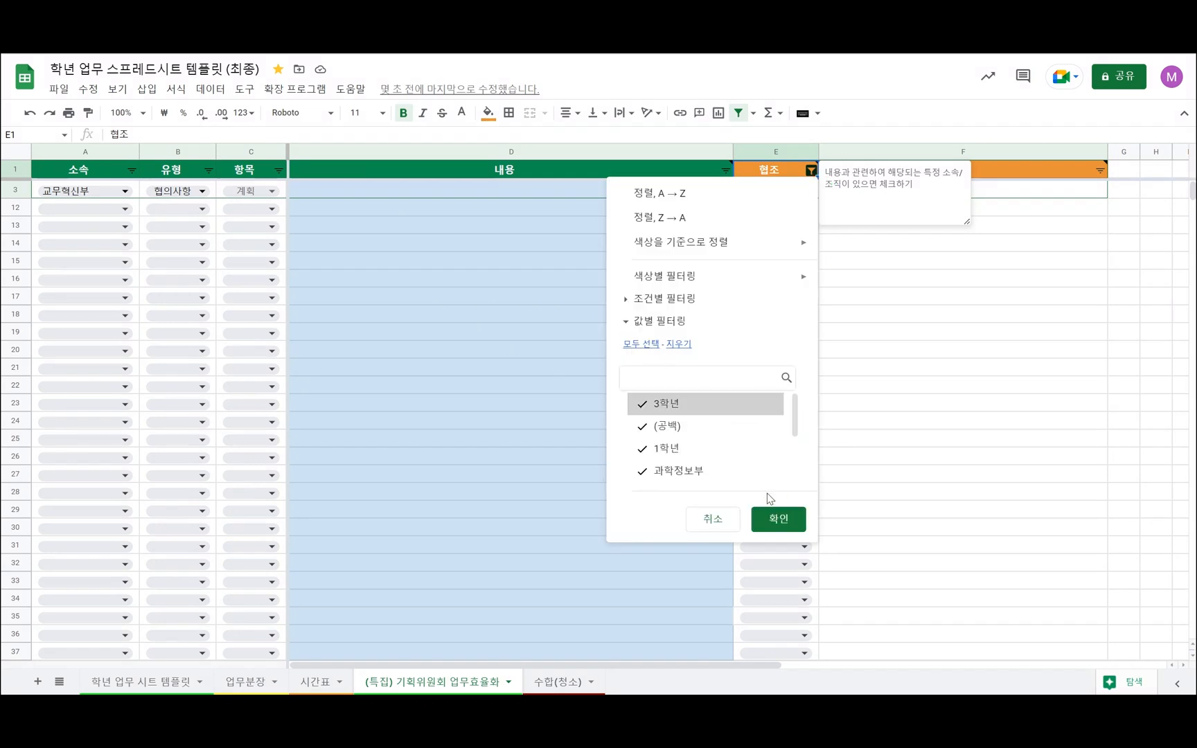
{"action": "left_click", "coordinate": [786, 525]}
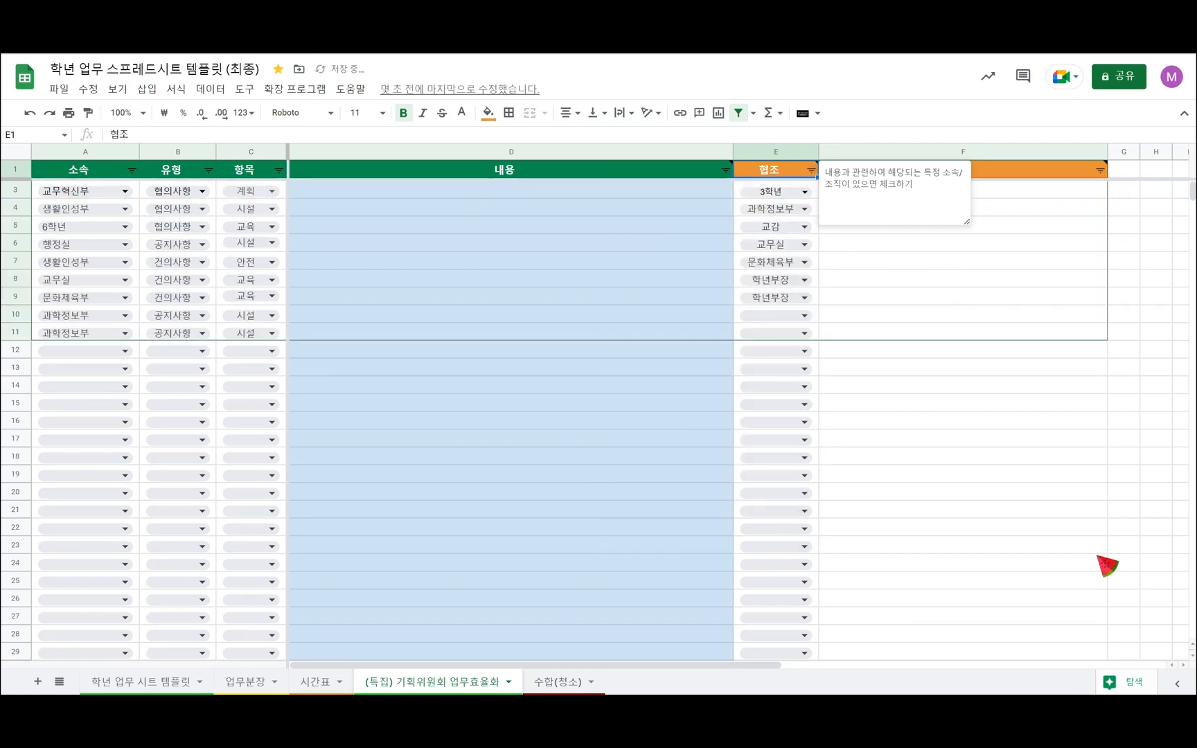
Step: Filter the 항목 column to show only 시설 and 안전, and reselect all of its values
{"action": "left_click", "coordinate": [279, 170]}
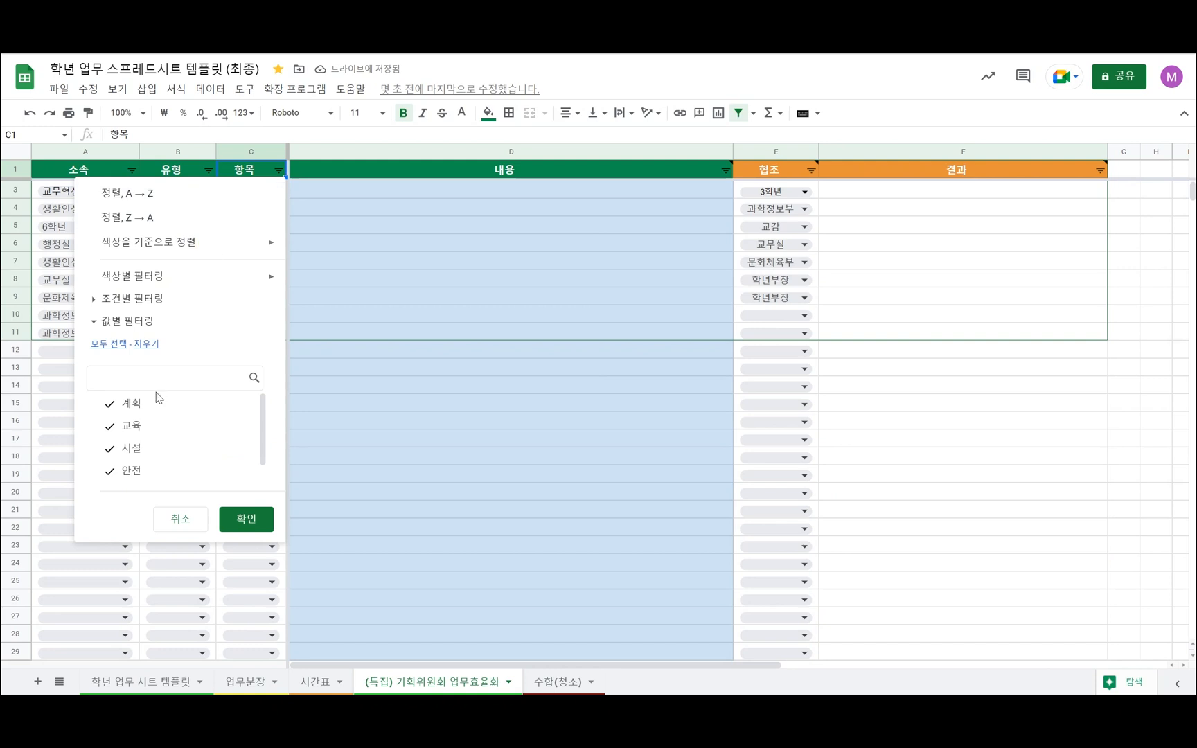
{"action": "scroll", "coordinate": [145, 461], "scroll_direction": "down", "scroll_amount": 1}
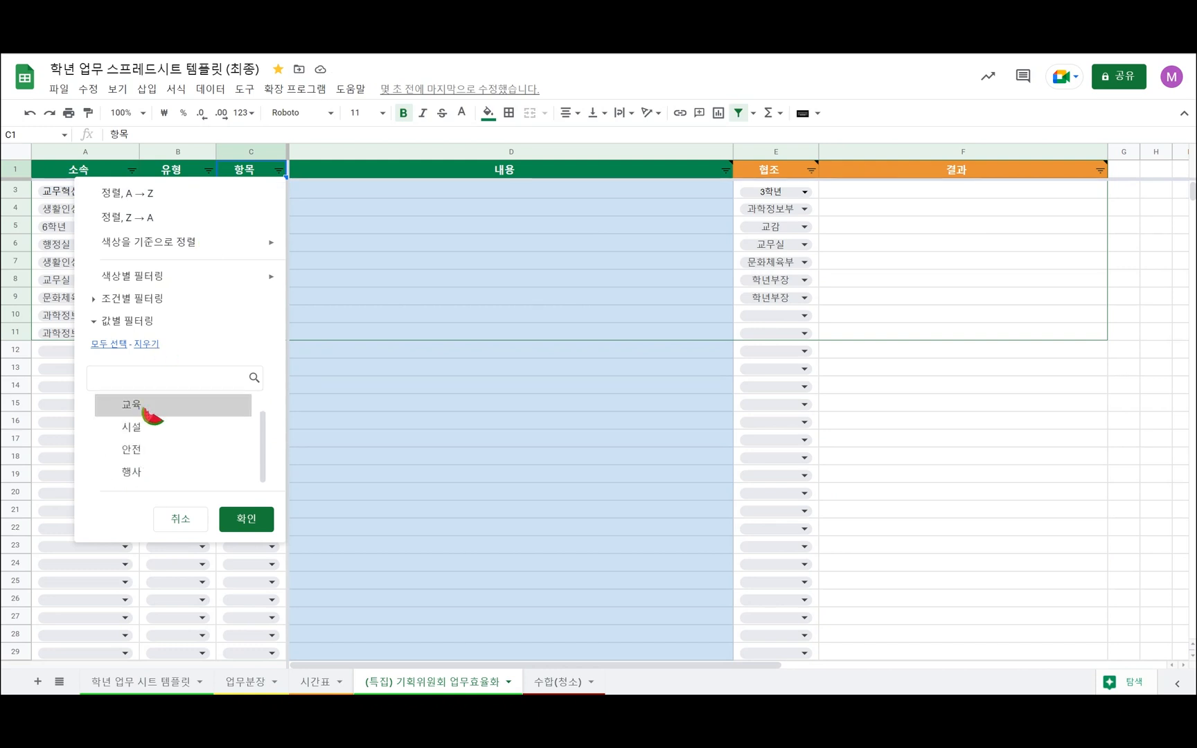
{"action": "scroll", "coordinate": [155, 420], "scroll_direction": "up", "scroll_amount": 1}
{"action": "left_click", "coordinate": [145, 450]}
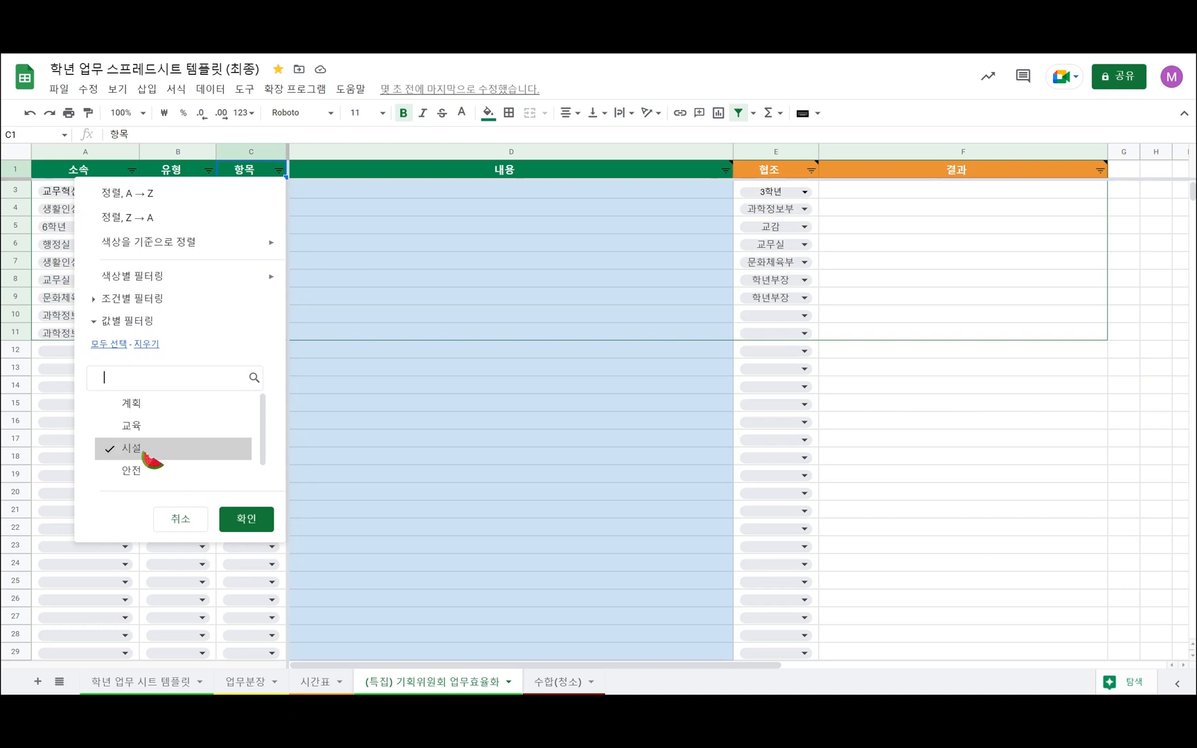
{"action": "left_click", "coordinate": [255, 524]}
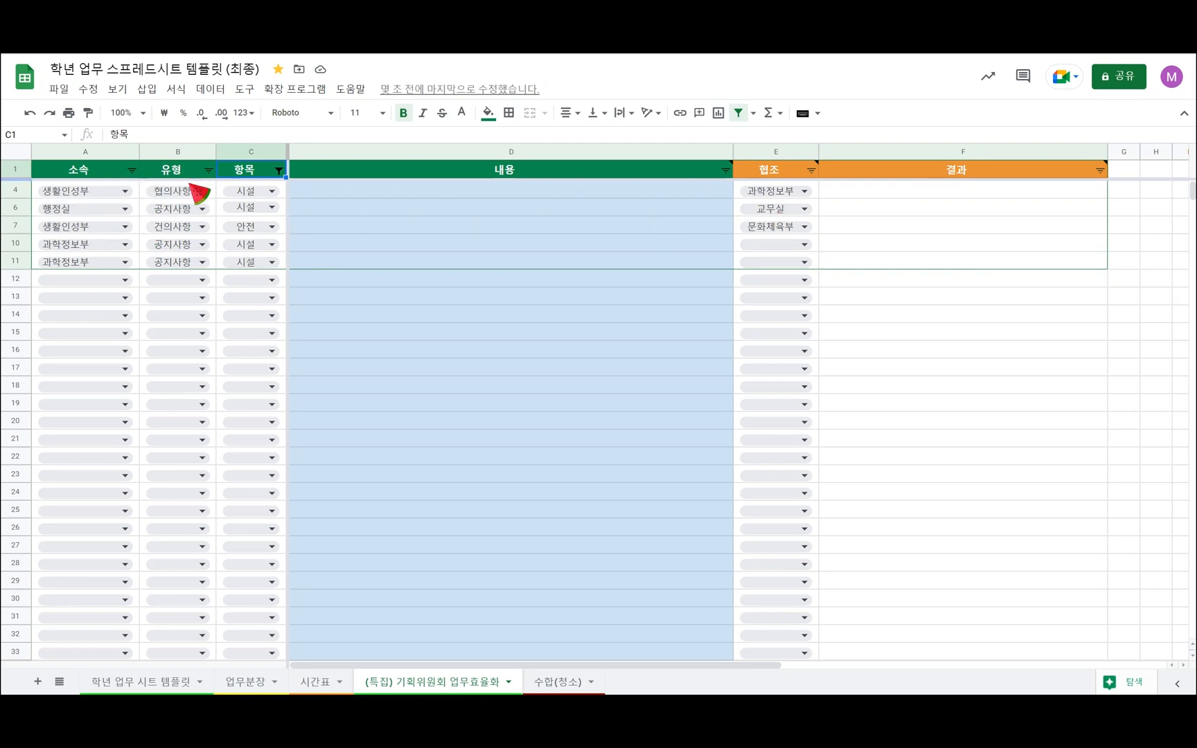
{"action": "left_click", "coordinate": [278, 169]}
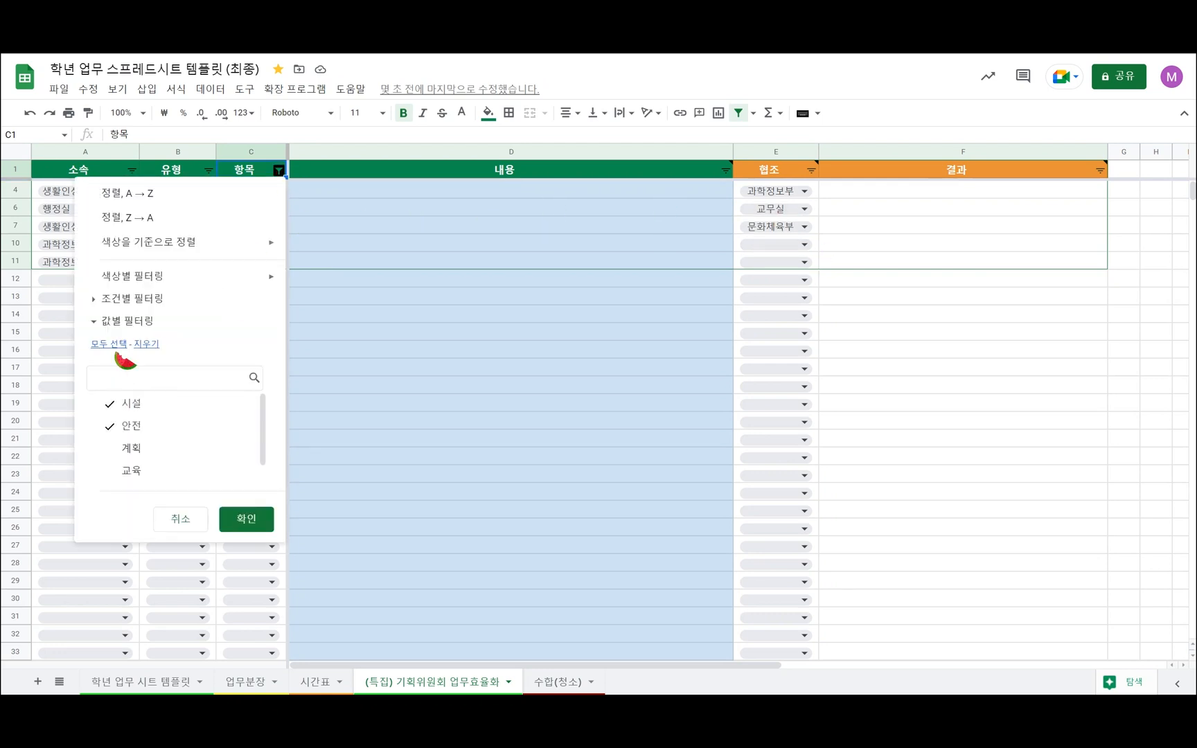
{"action": "left_click", "coordinate": [262, 521]}
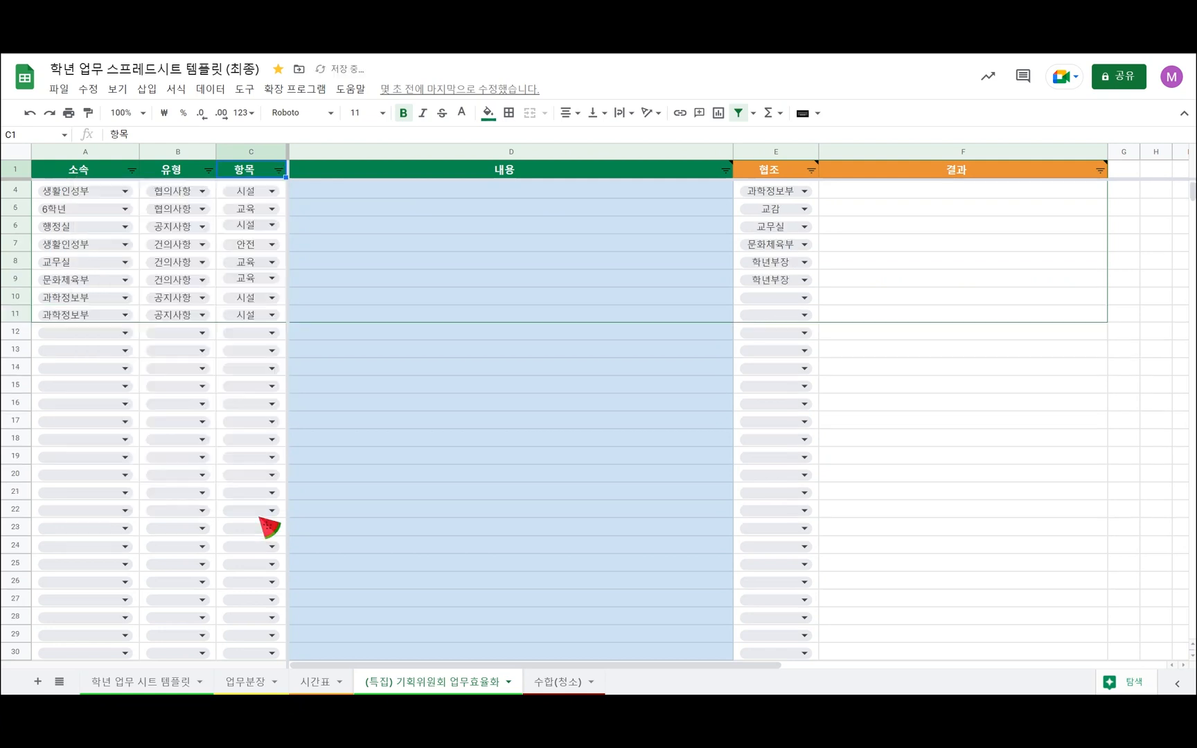
Step: Filter the 유형 column to show only 건의사항, and bring back all of its values
{"action": "left_click", "coordinate": [209, 171]}
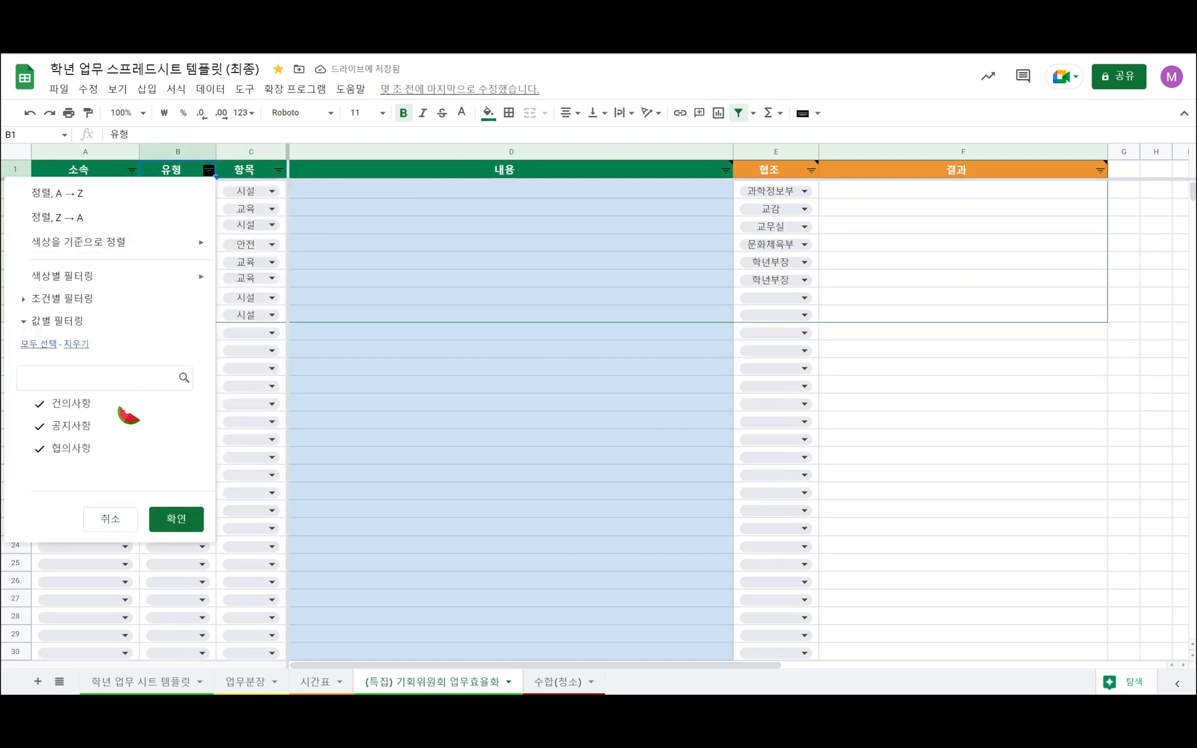
{"action": "left_click", "coordinate": [76, 344]}
{"action": "left_click", "coordinate": [86, 406]}
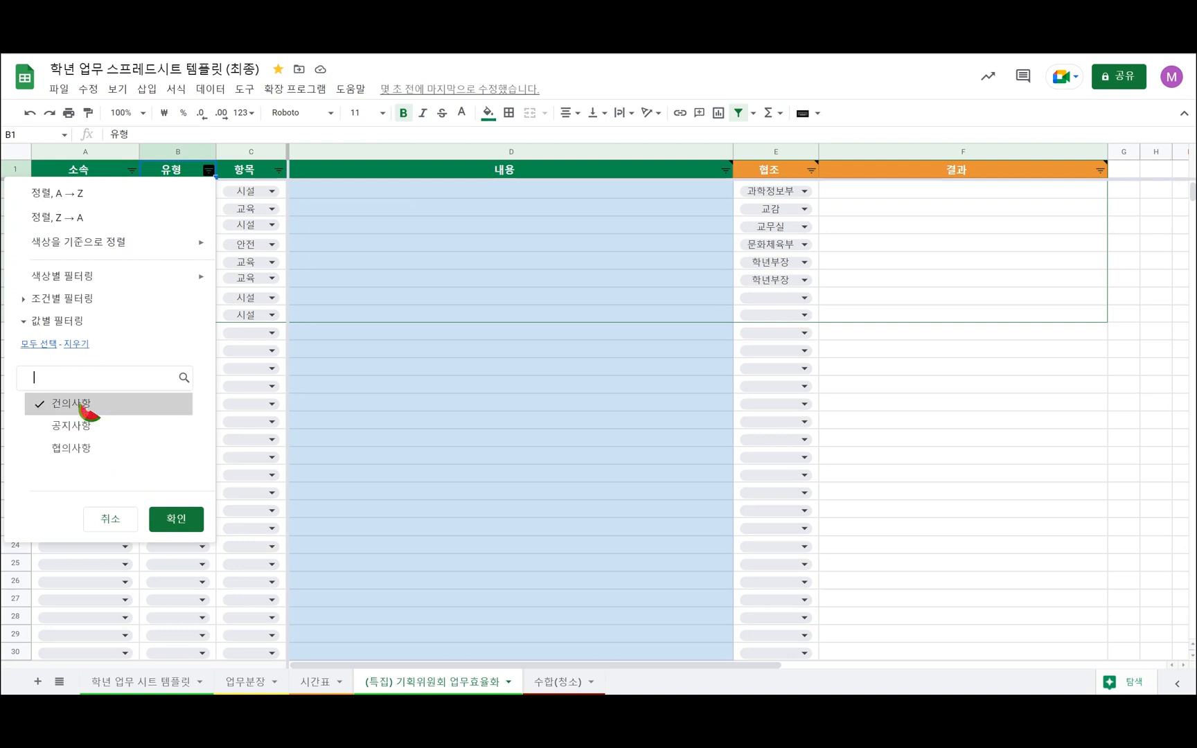
{"action": "left_click", "coordinate": [182, 521]}
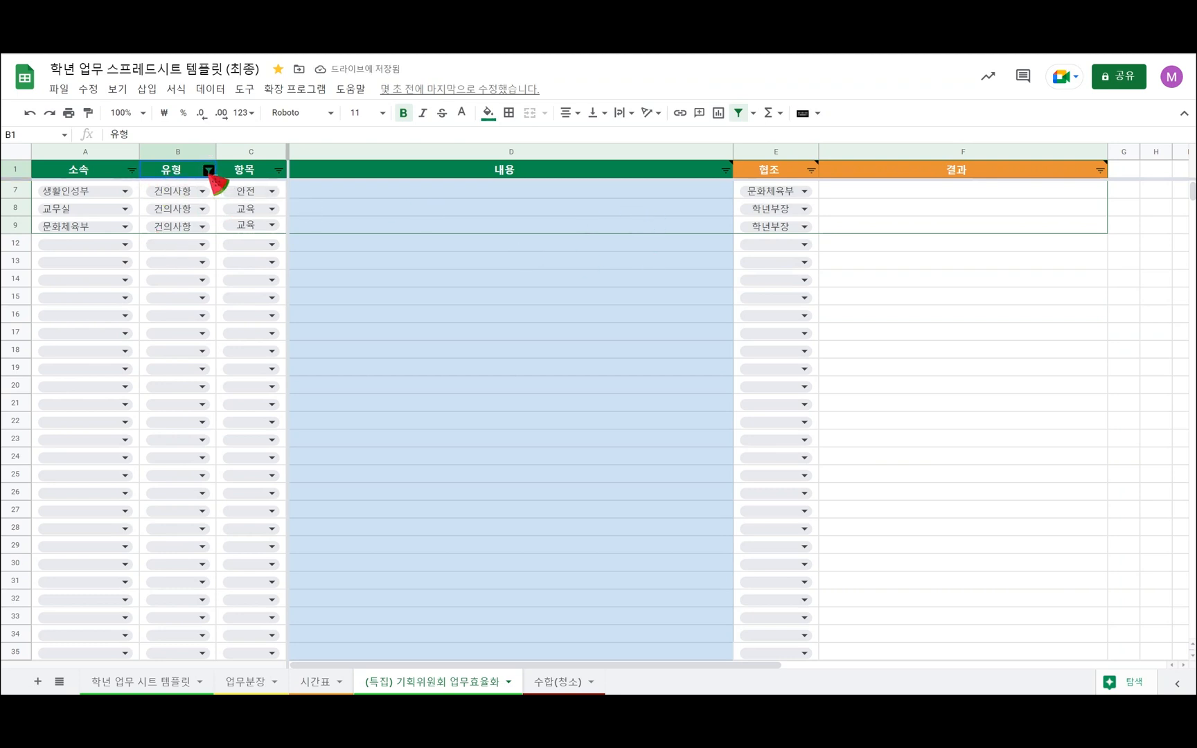
{"action": "left_click", "coordinate": [208, 170]}
{"action": "left_click", "coordinate": [39, 344]}
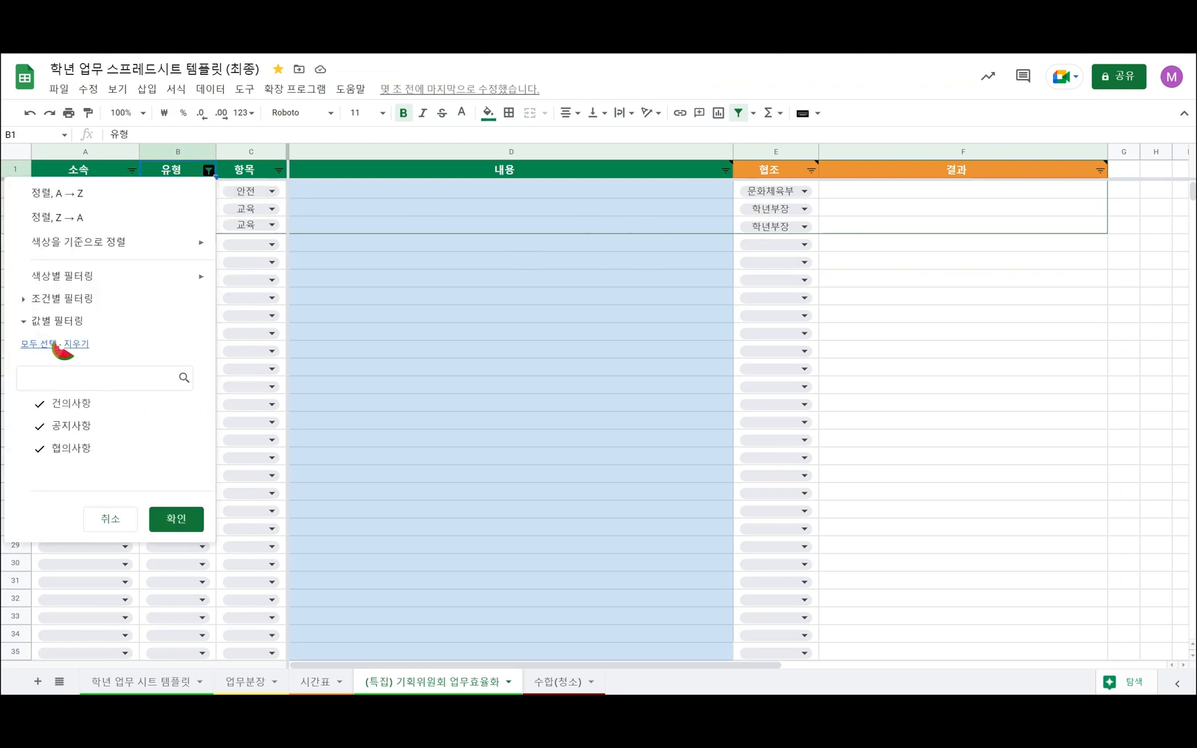
{"action": "left_click", "coordinate": [177, 519]}
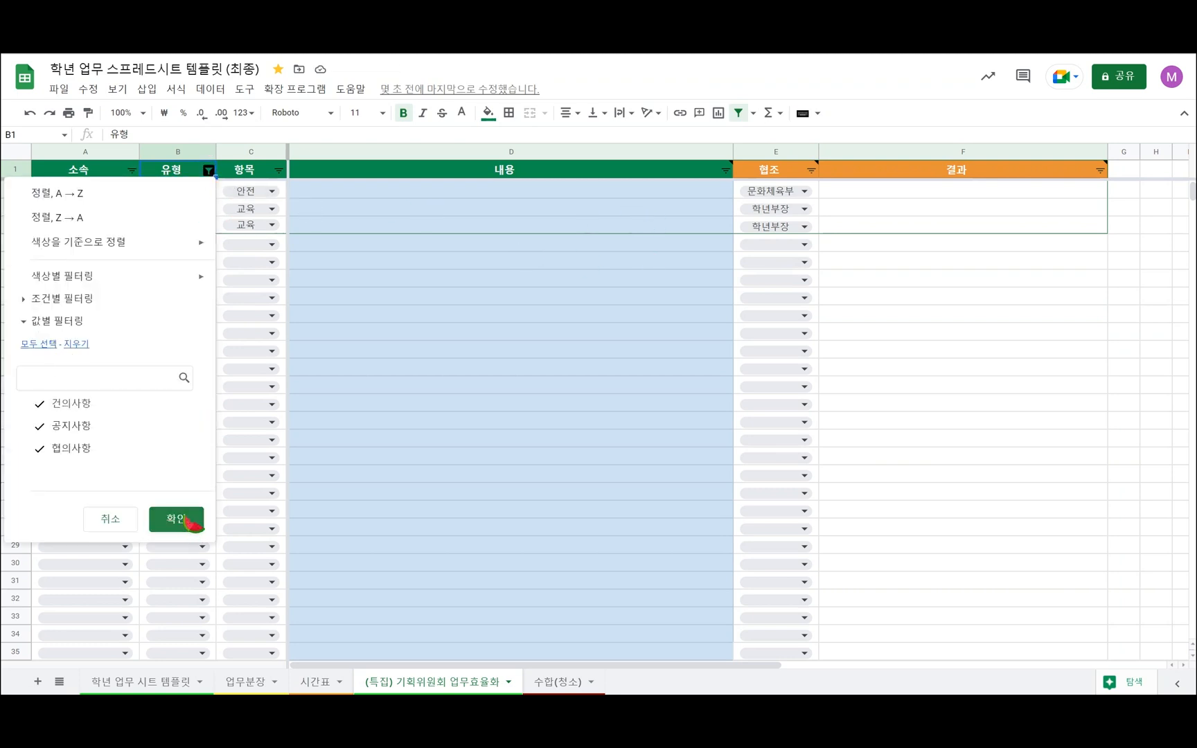
Step: Filter the 소속 column to show only 교무혁신부, and restore the full set of values
{"action": "left_click", "coordinate": [131, 170]}
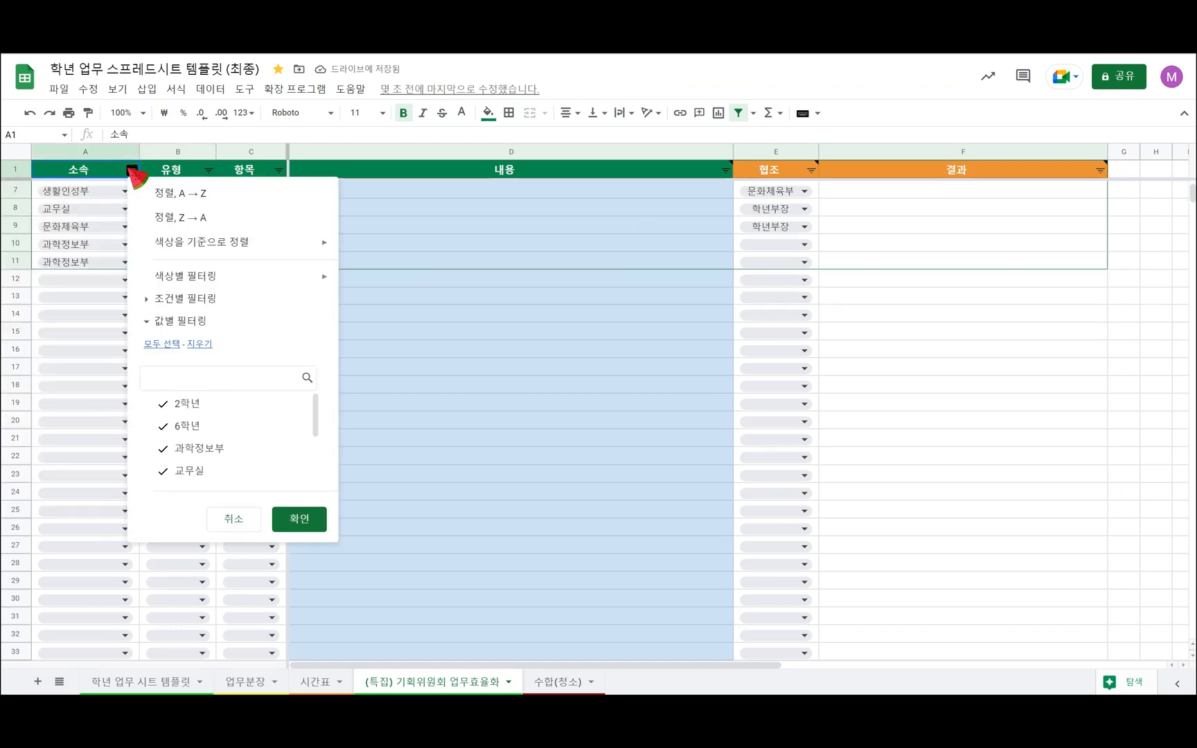
{"action": "left_click", "coordinate": [243, 516]}
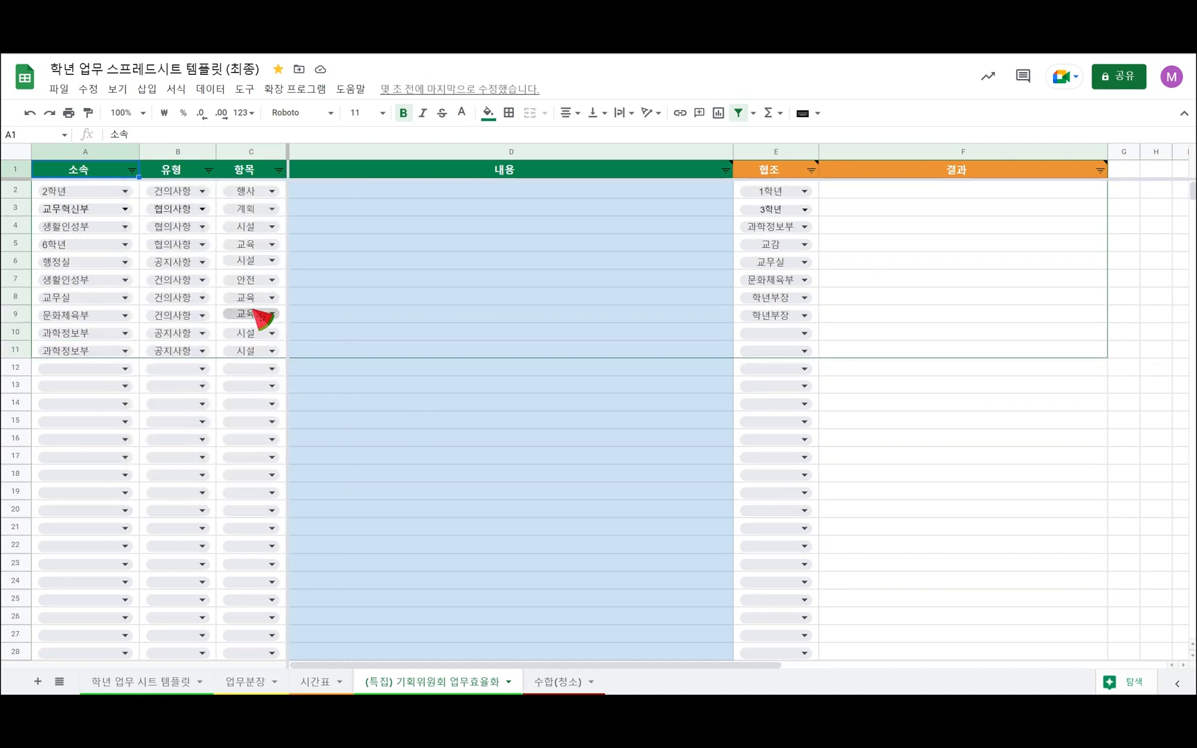
{"action": "left_click", "coordinate": [132, 169]}
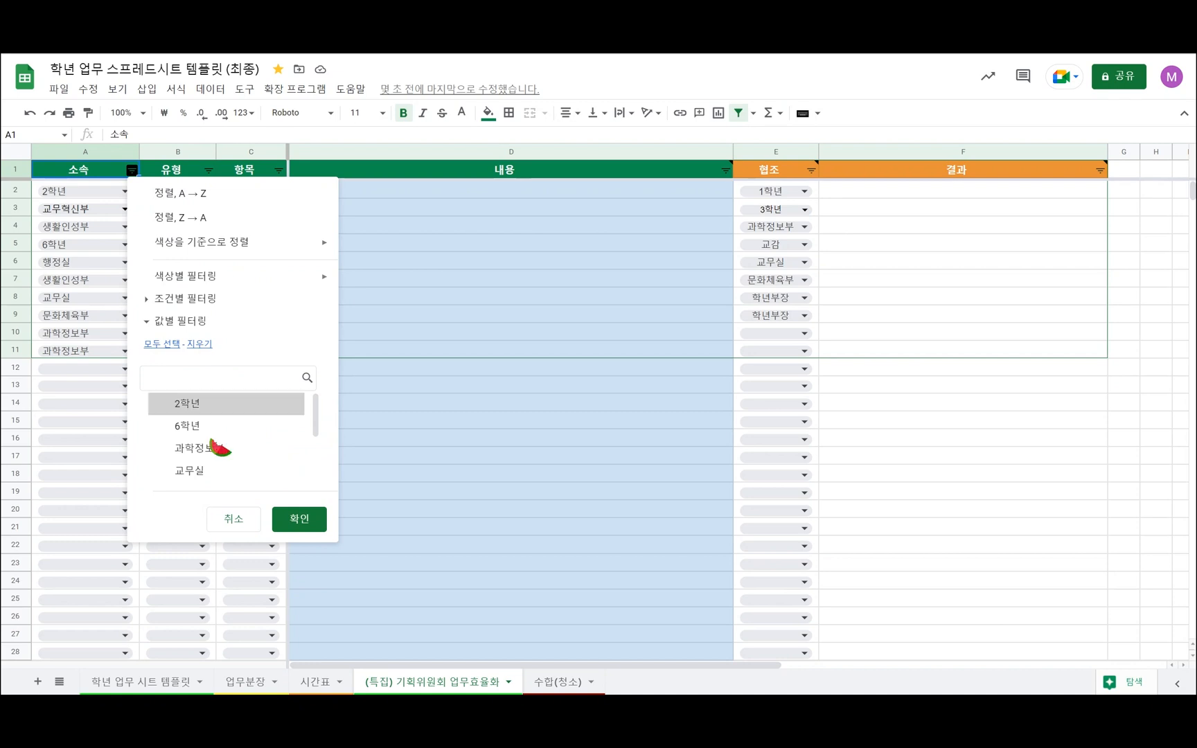
{"action": "scroll", "coordinate": [219, 454], "scroll_direction": "down", "scroll_amount": 2}
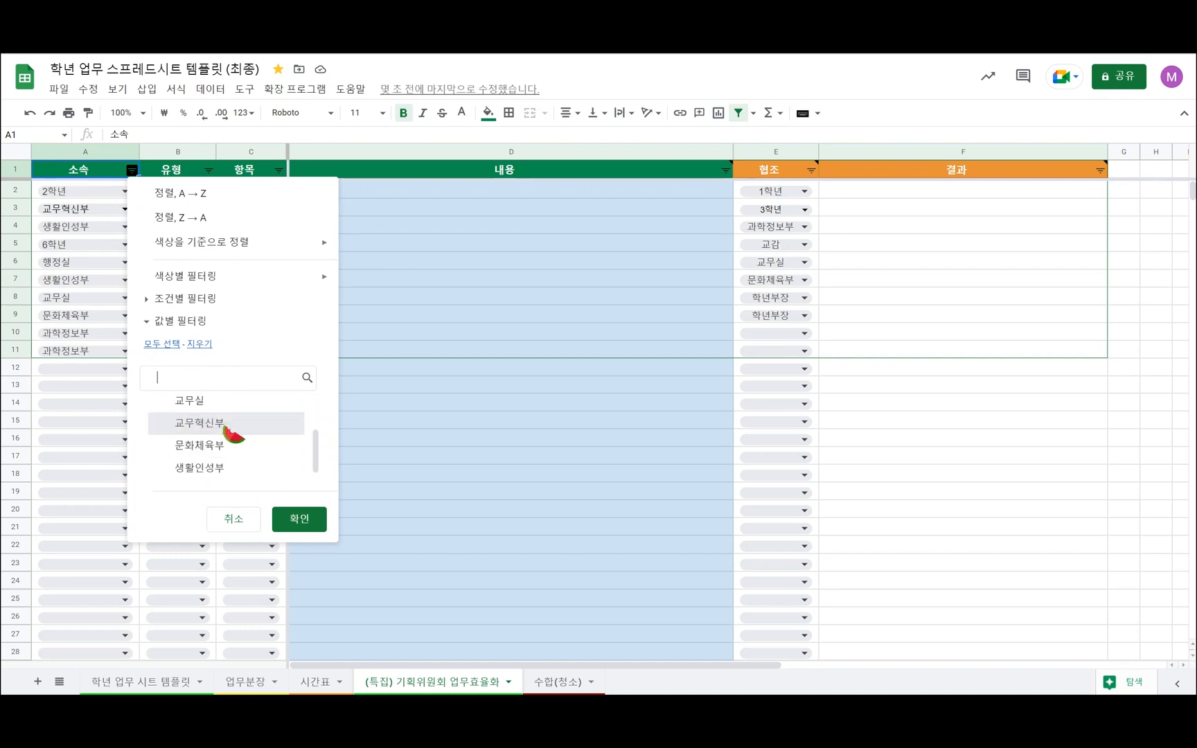
{"action": "left_click", "coordinate": [227, 429]}
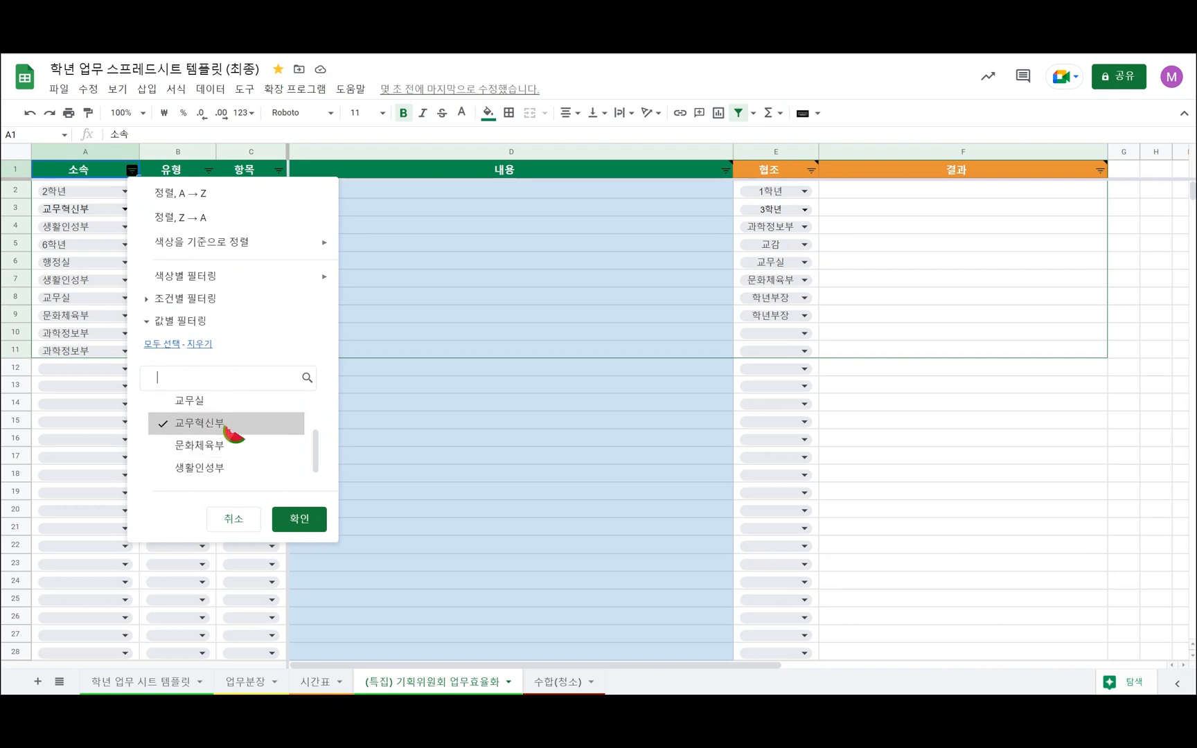
{"action": "left_click", "coordinate": [302, 521]}
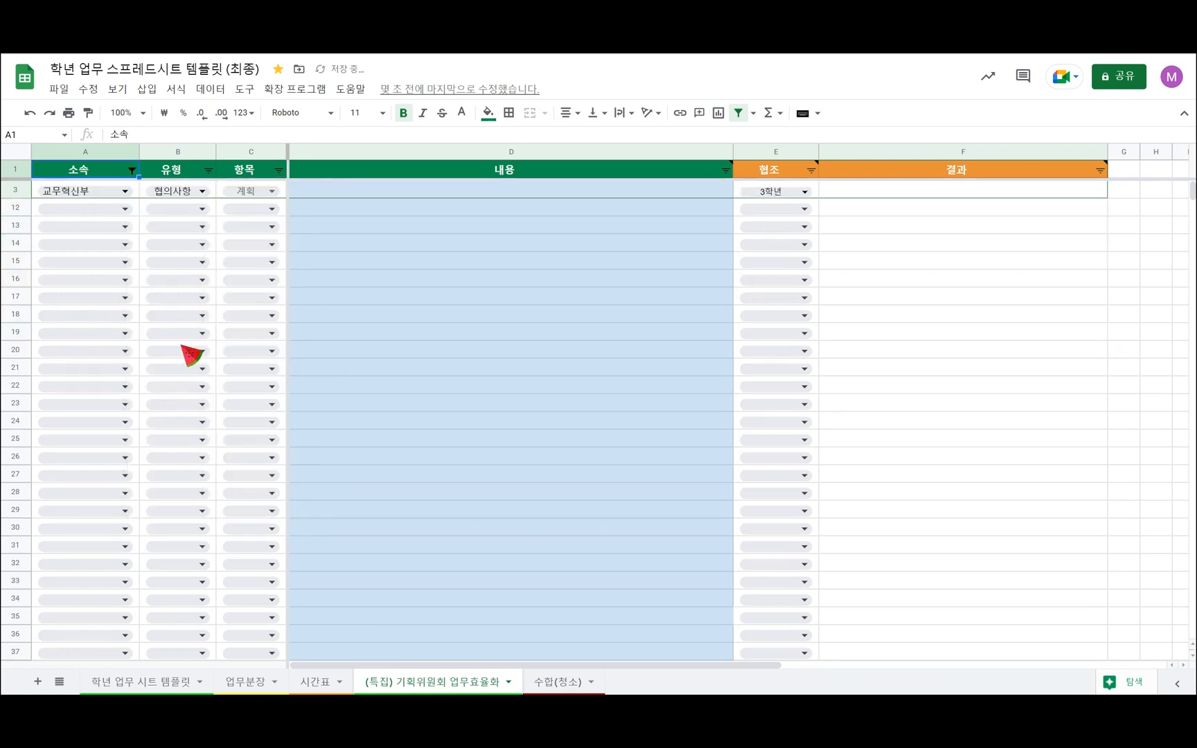
{"action": "left_click", "coordinate": [132, 170]}
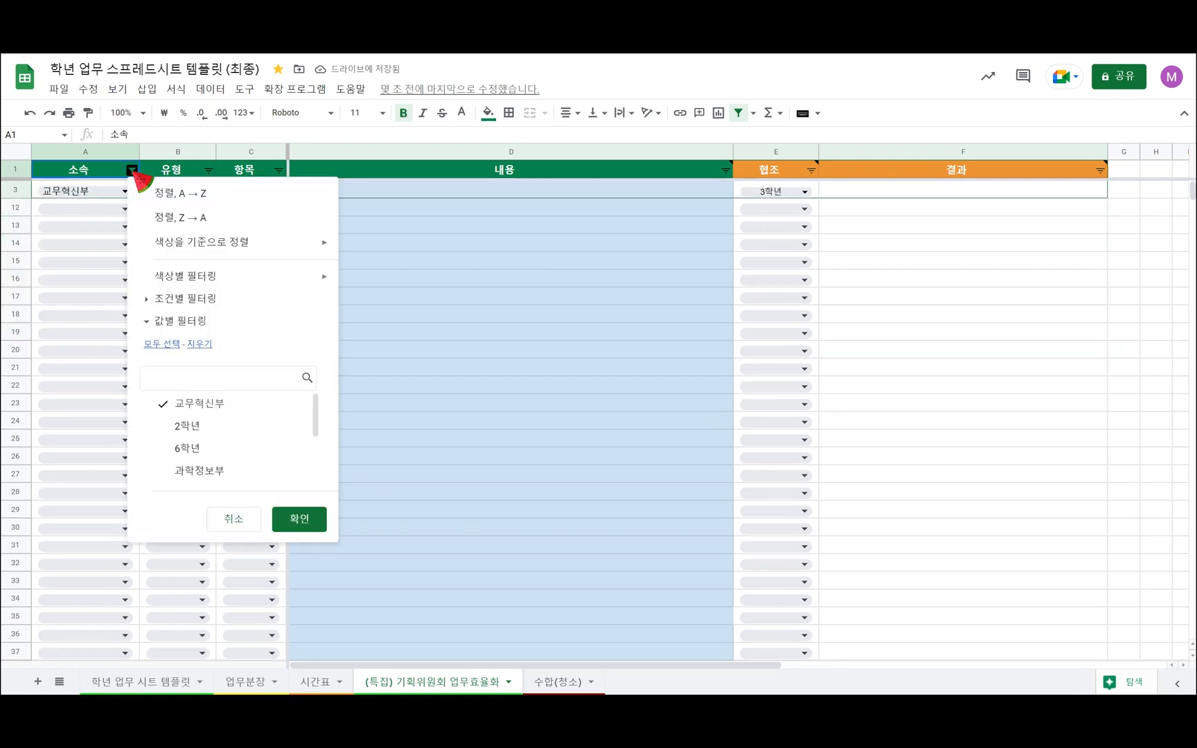
{"action": "left_click", "coordinate": [163, 343]}
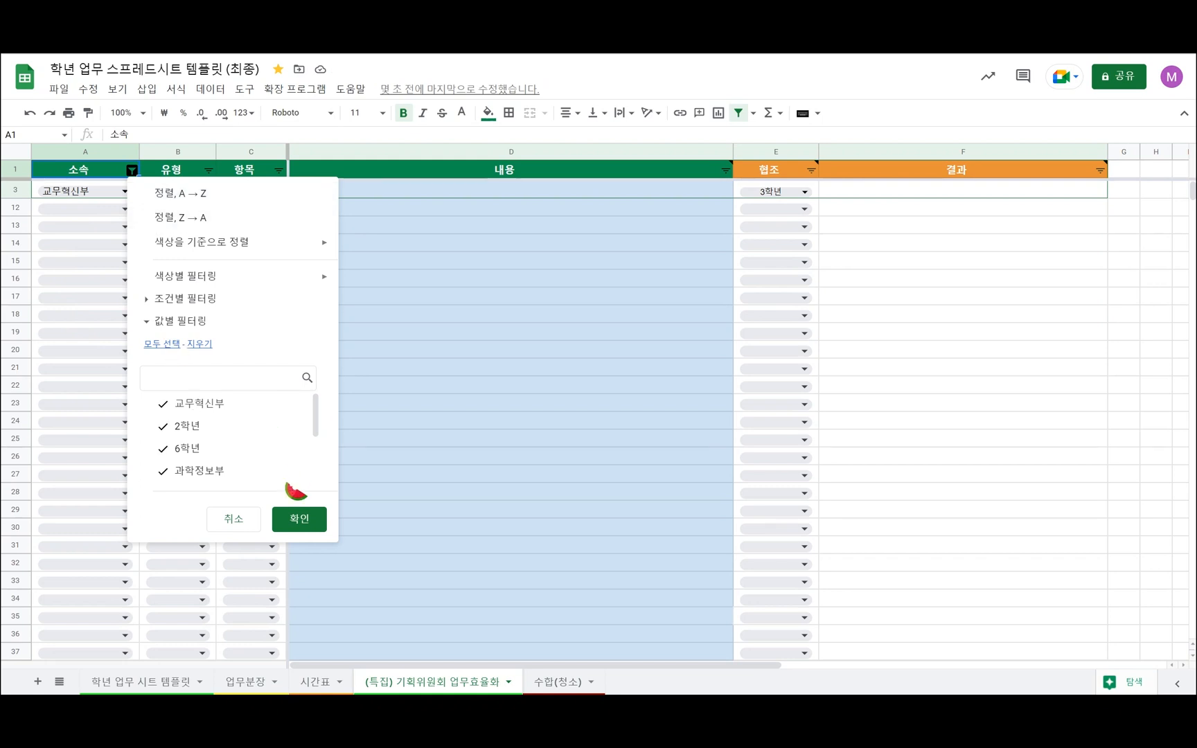
{"action": "left_click", "coordinate": [299, 521]}
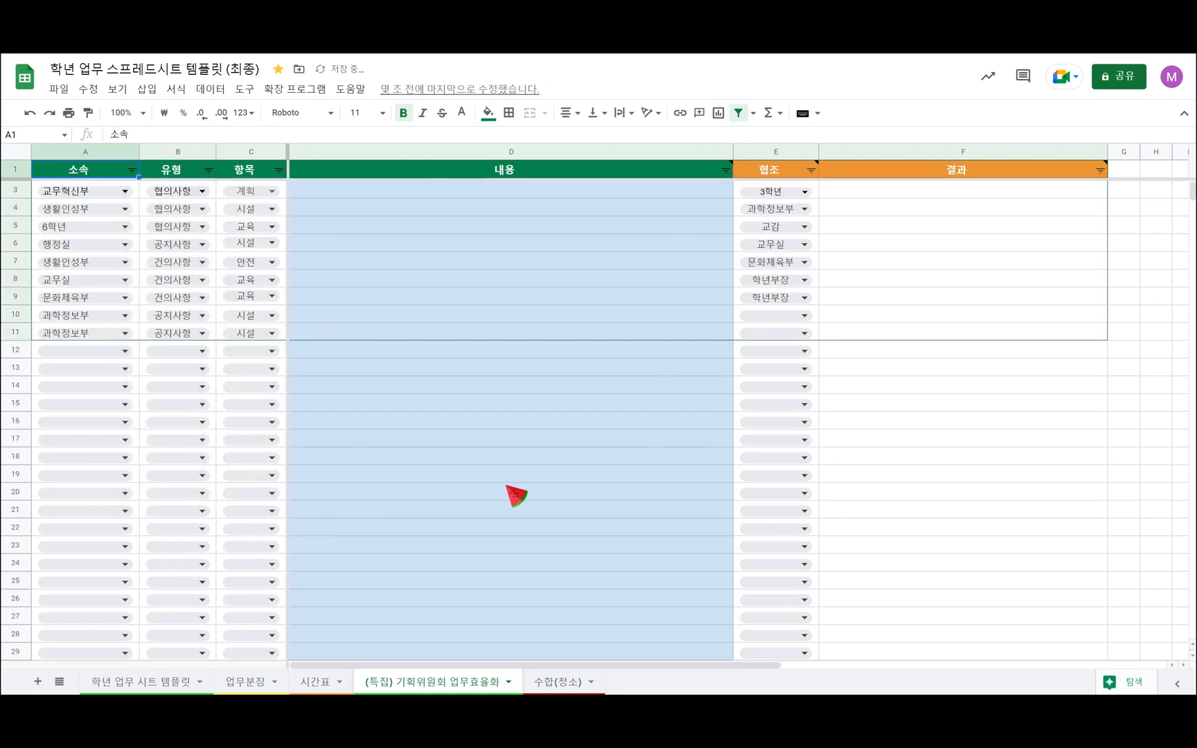